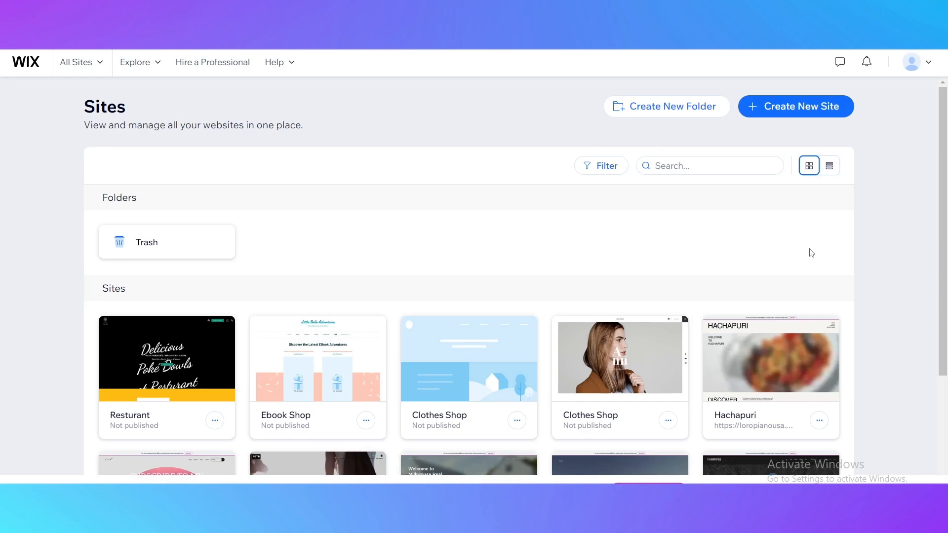
scroll(554, 318, down, 4)
scroll(589, 322, up, 2)
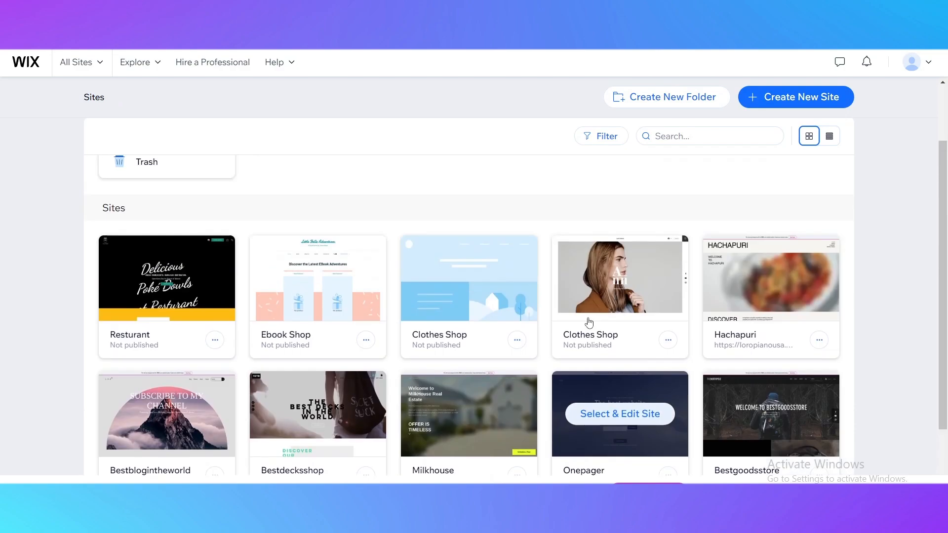
scroll(265, 274, up, 2)
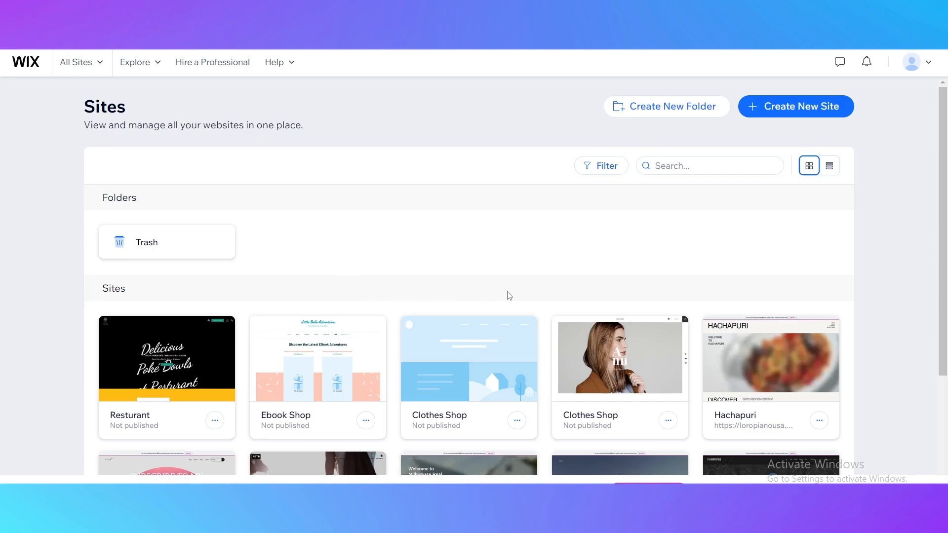
click(920, 60)
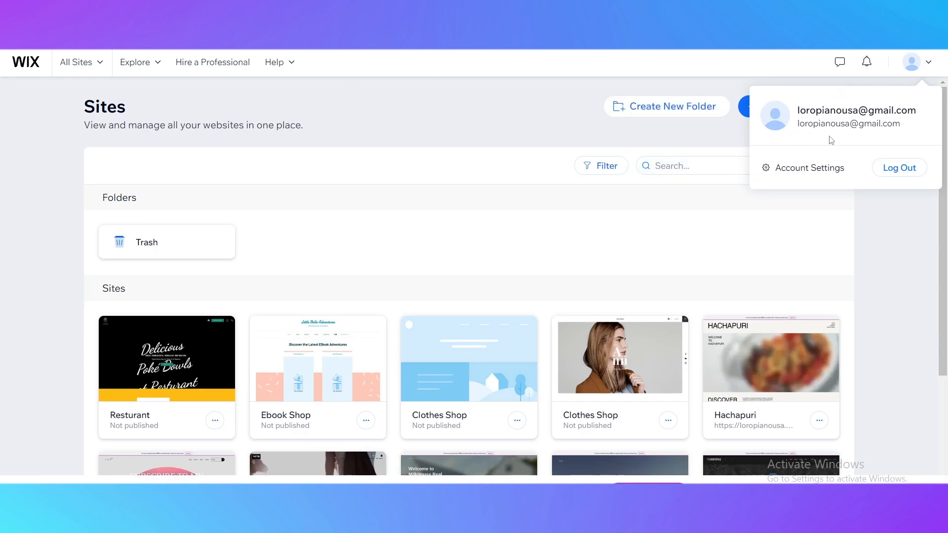
scroll(617, 355, down, 3)
scroll(592, 266, up, 2)
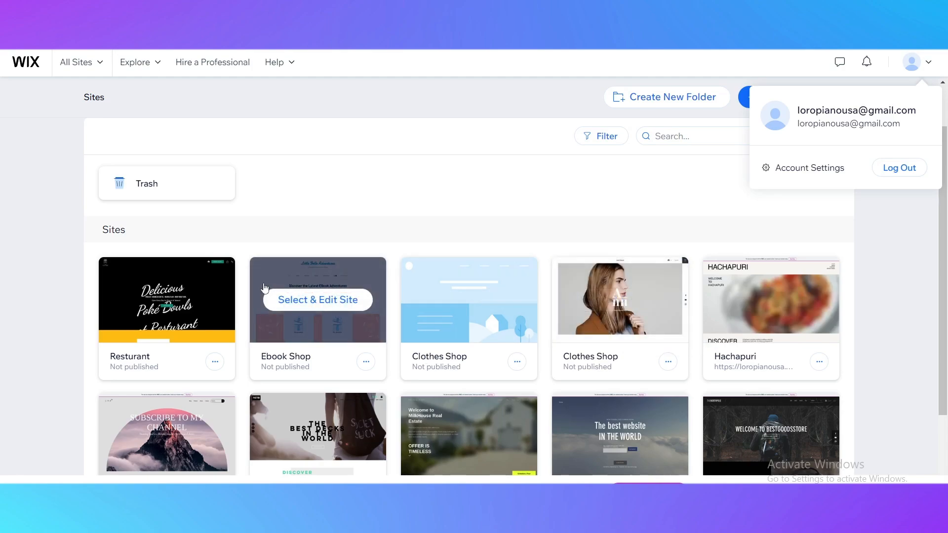
scroll(265, 287, up, 1)
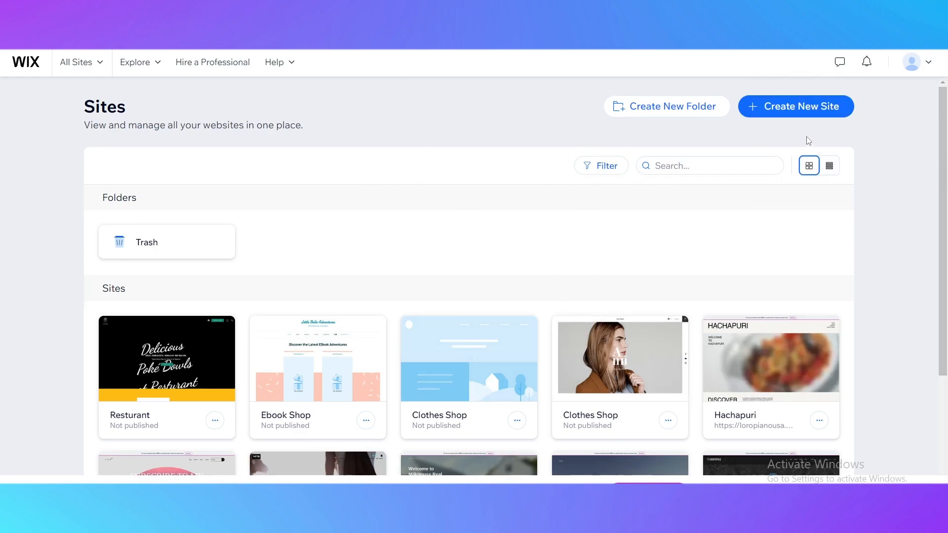
Step: Create a new site without the AI chat and choose Daily Blog as its website type
click(780, 112)
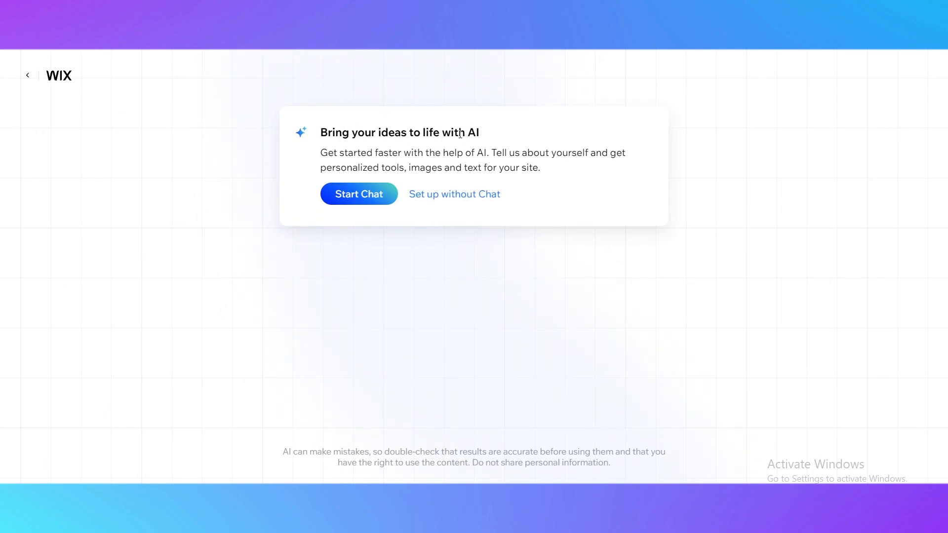
click(445, 200)
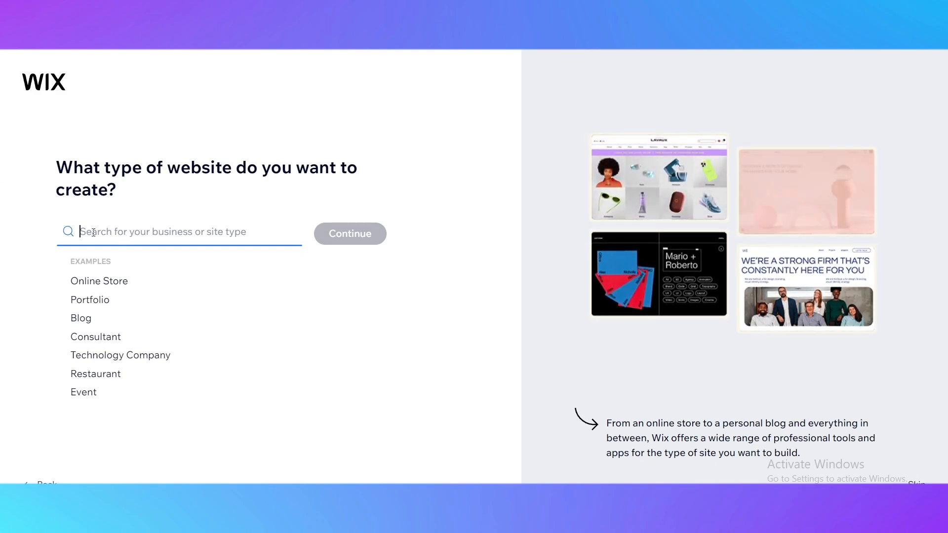
text(D)
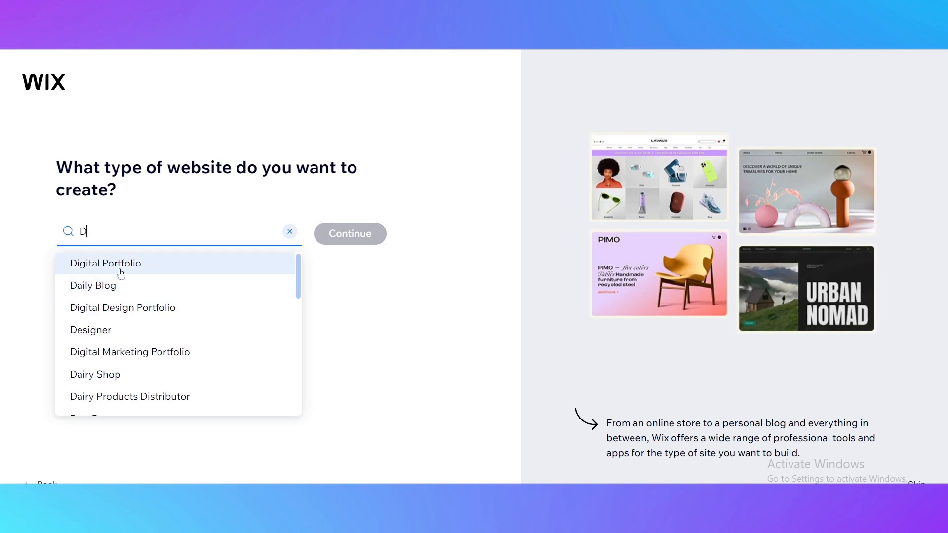
scroll(123, 366, down, 2)
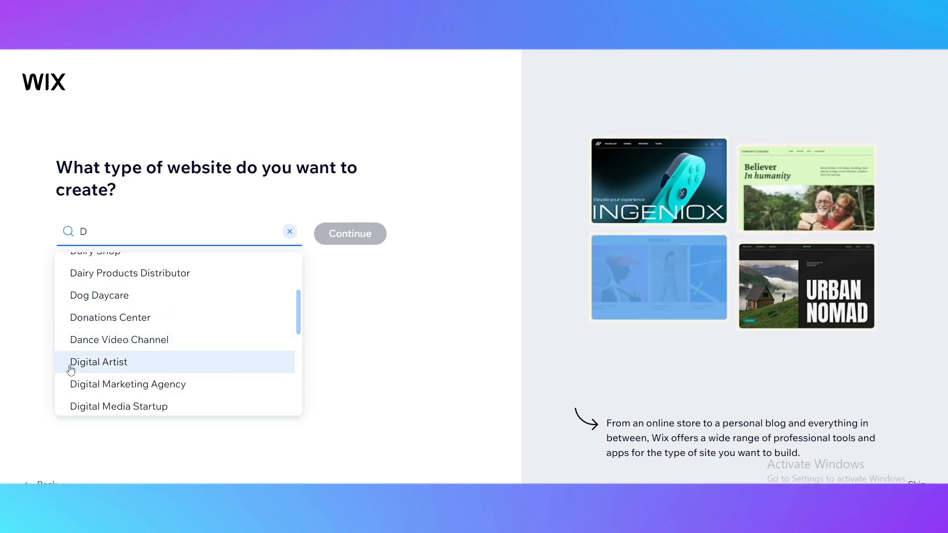
scroll(173, 368, up, 2)
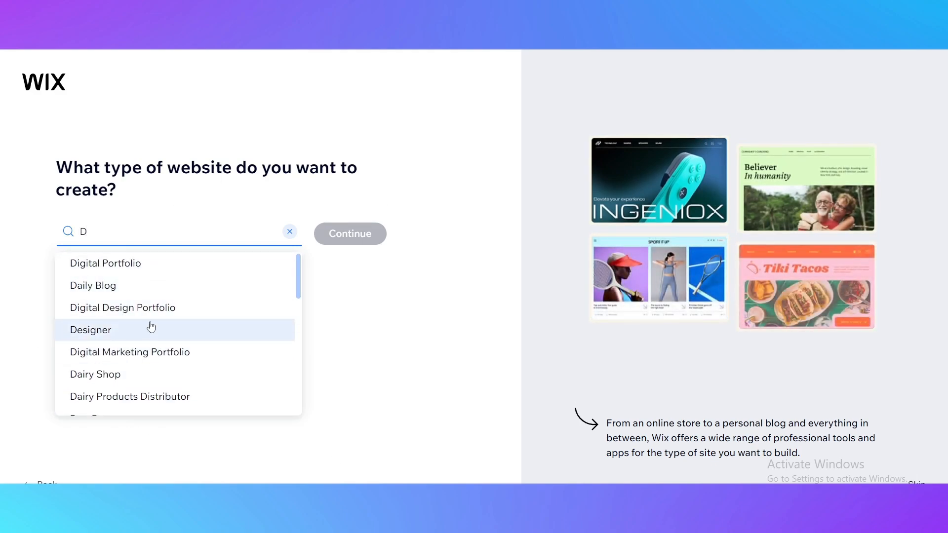
click(93, 284)
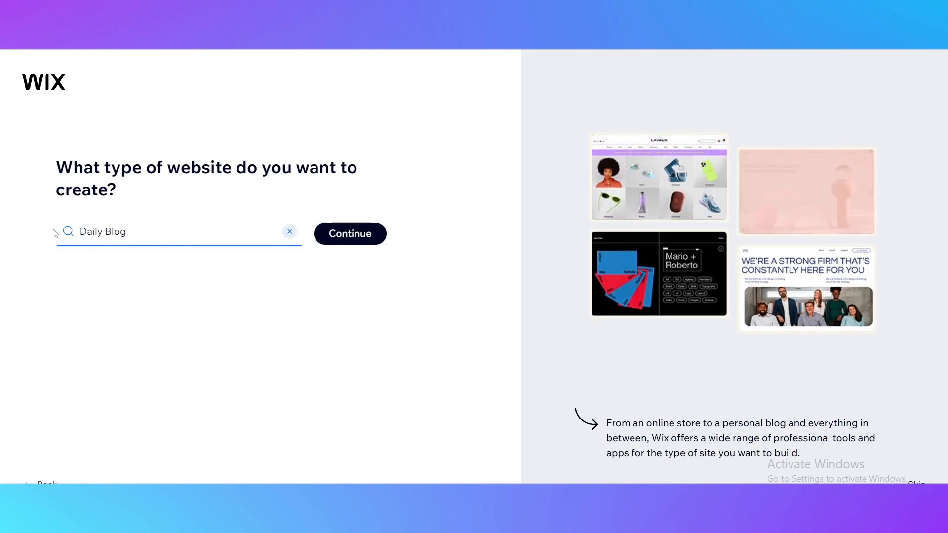
click(340, 233)
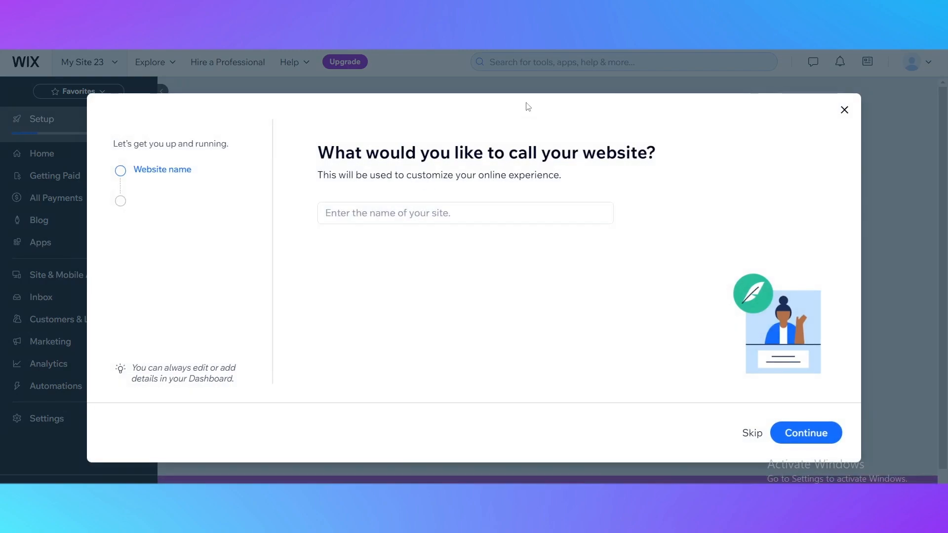
Step: Name the website "Blog" and continue to the site goals
click(464, 222)
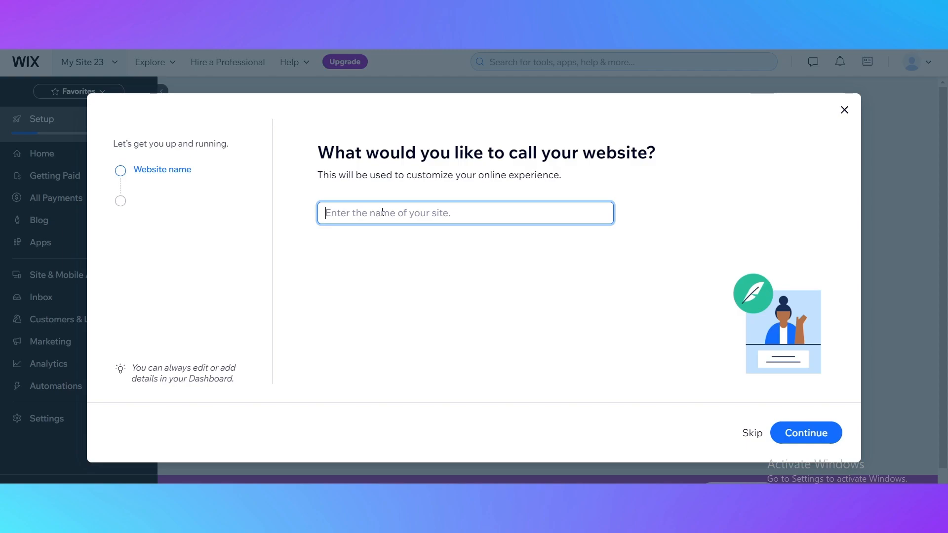
text(Blog)
drag(323, 213, 370, 218)
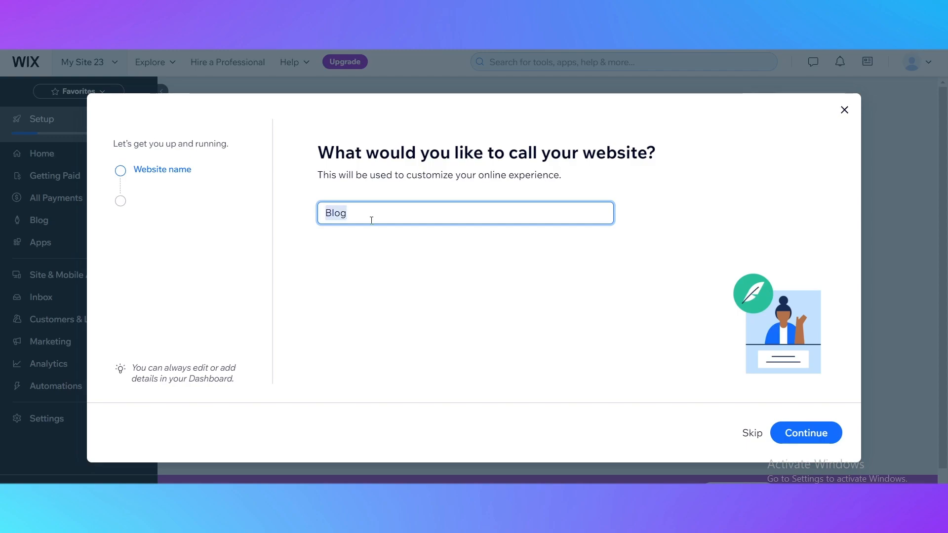
click(573, 275)
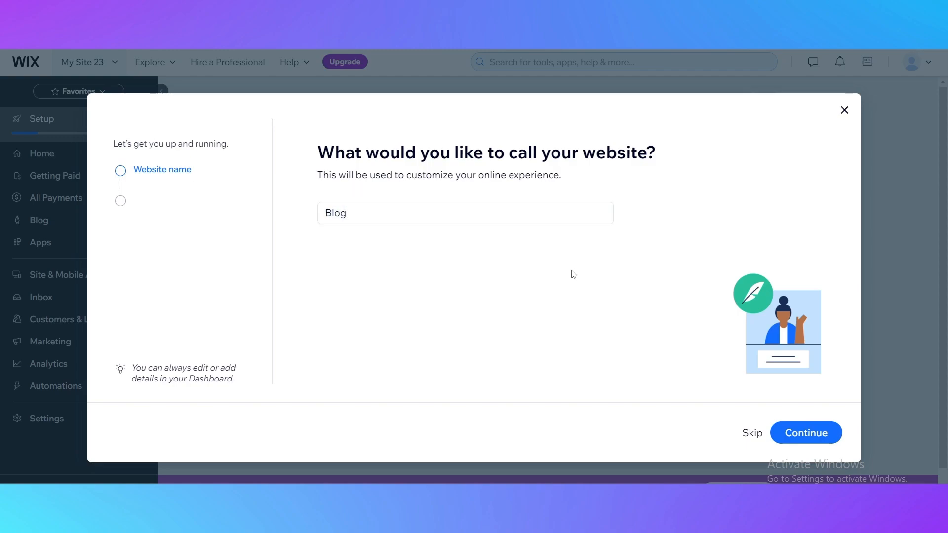
click(825, 429)
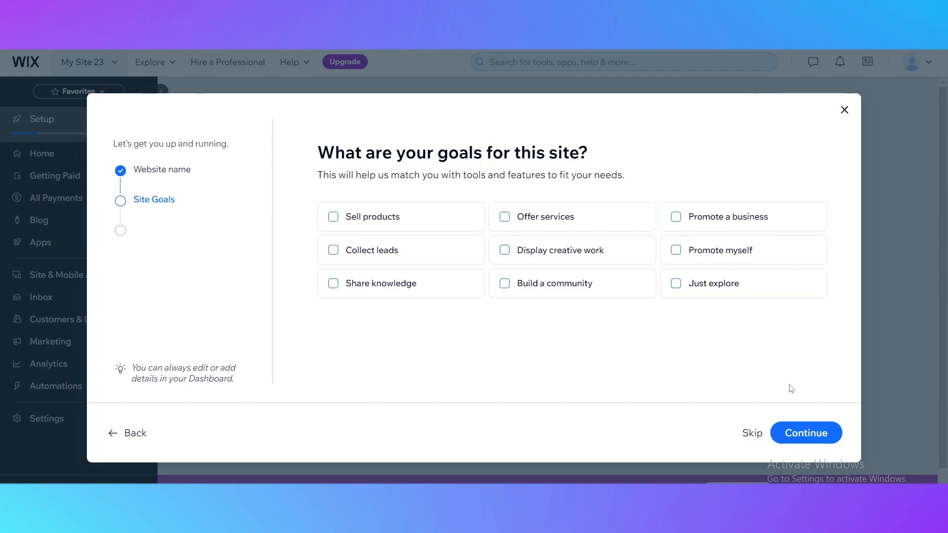
Step: Skip both the site goals question and the choice of apps to add
click(751, 434)
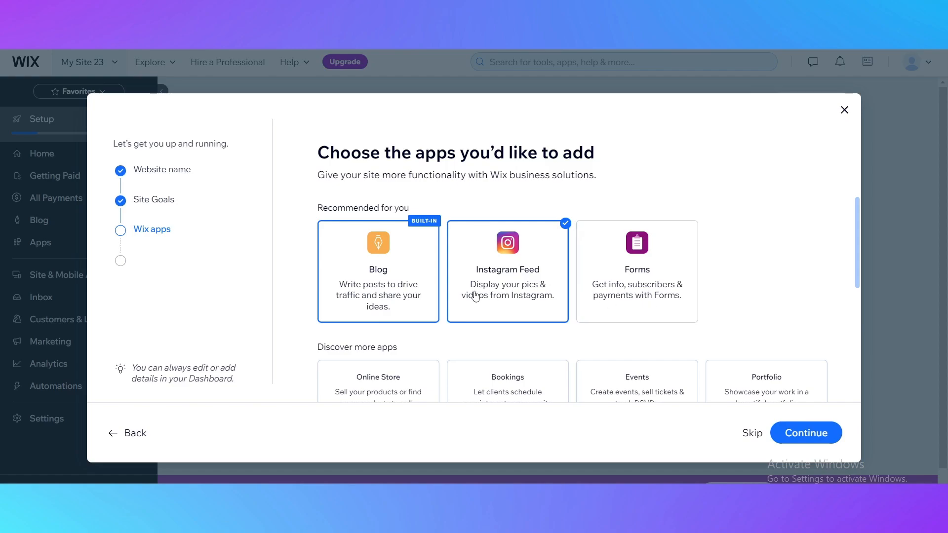
drag(328, 152, 592, 176)
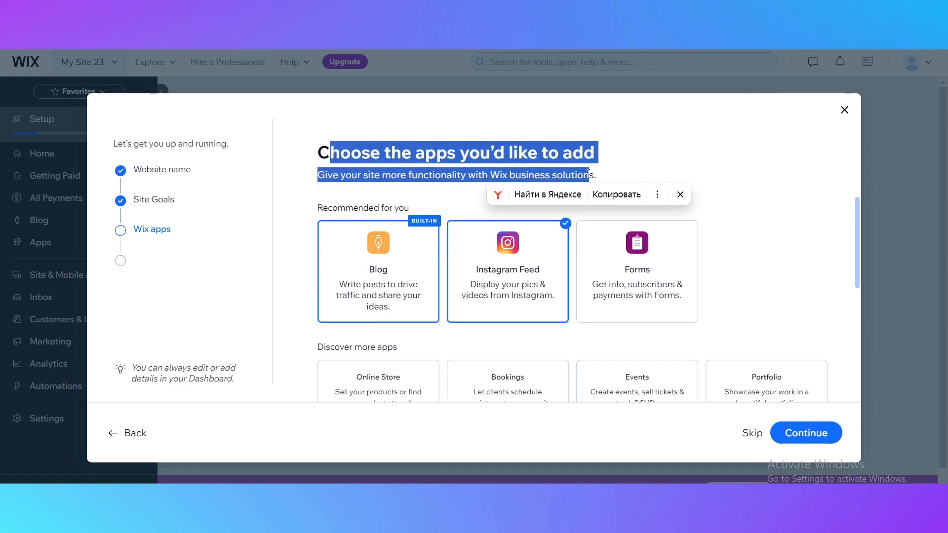
click(718, 163)
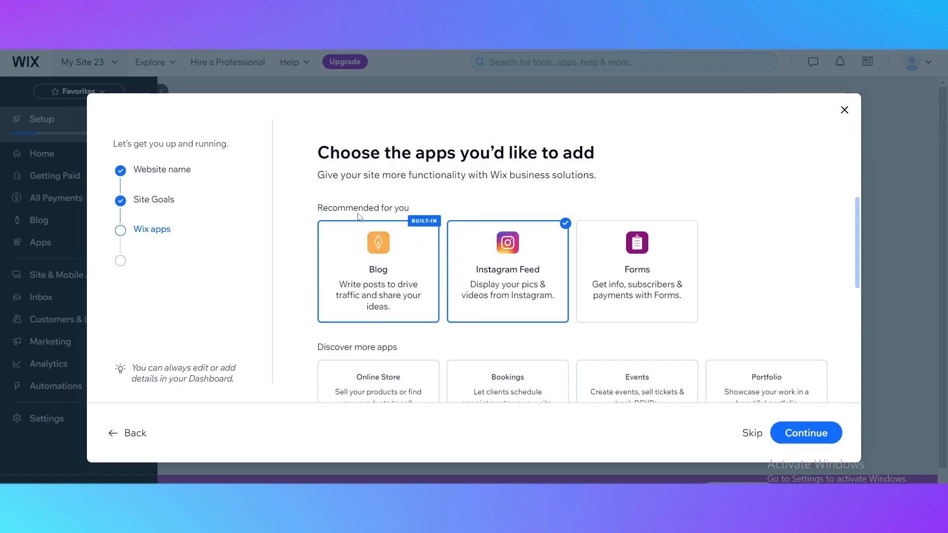
scroll(359, 217, down, 2)
scroll(375, 296, up, 2)
scroll(525, 332, down, 3)
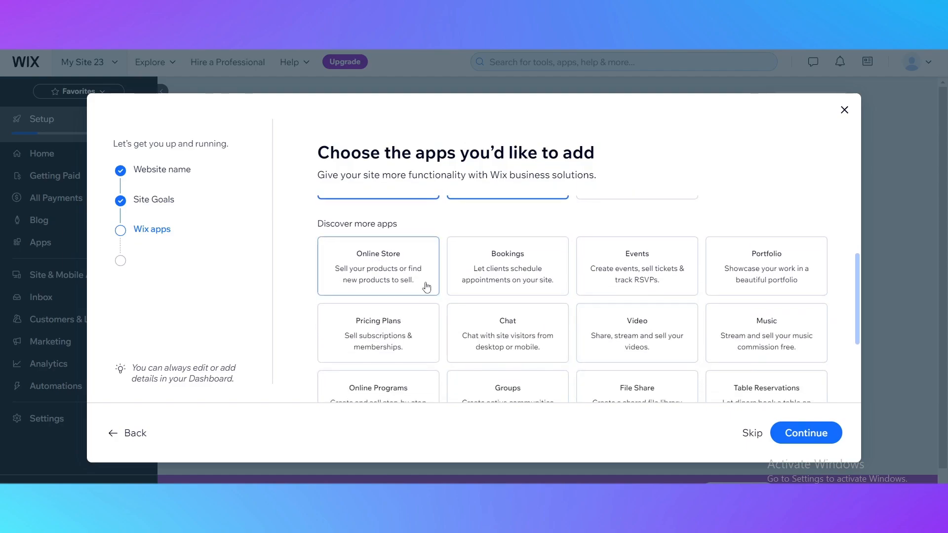
scroll(540, 318, down, 2)
scroll(514, 275, up, 5)
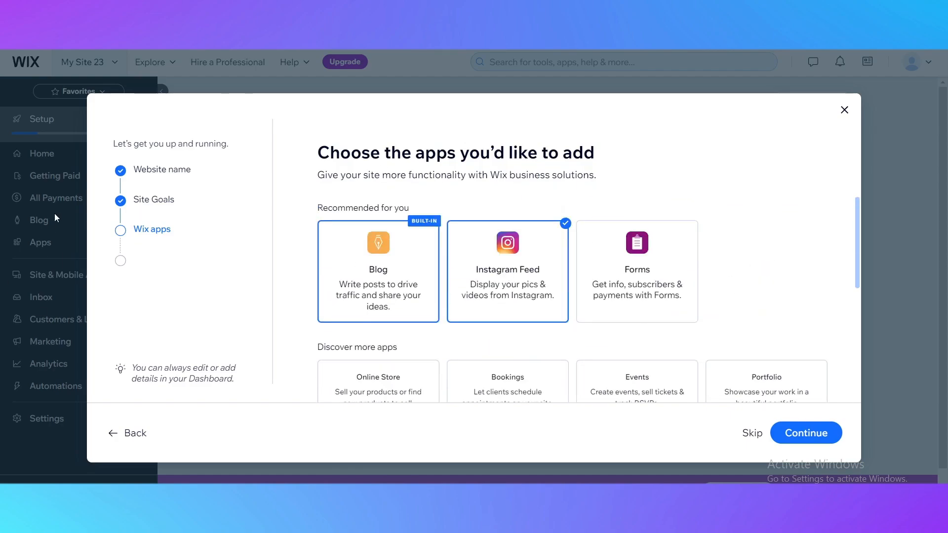
click(746, 434)
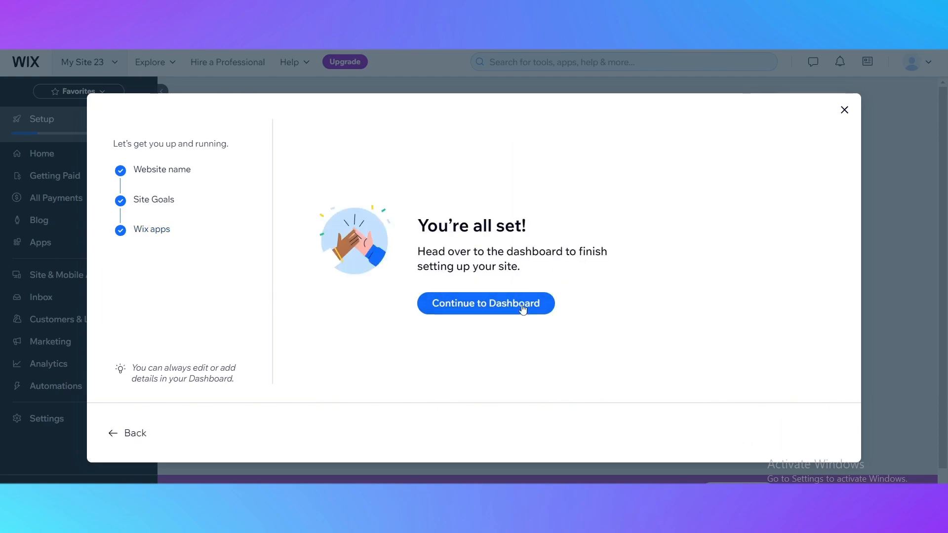
Step: Finish the setup questionnaire and continue to the new site's dashboard
drag(431, 221, 630, 232)
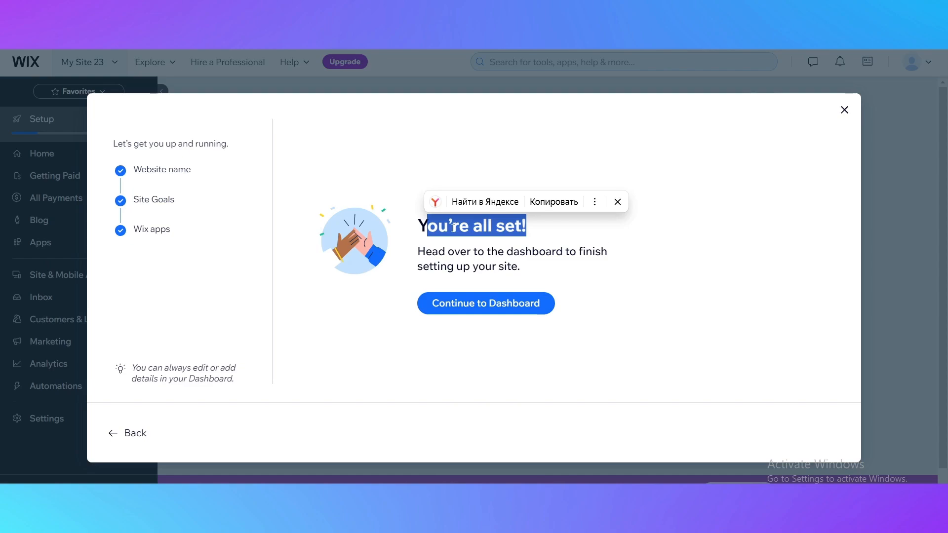
click(630, 233)
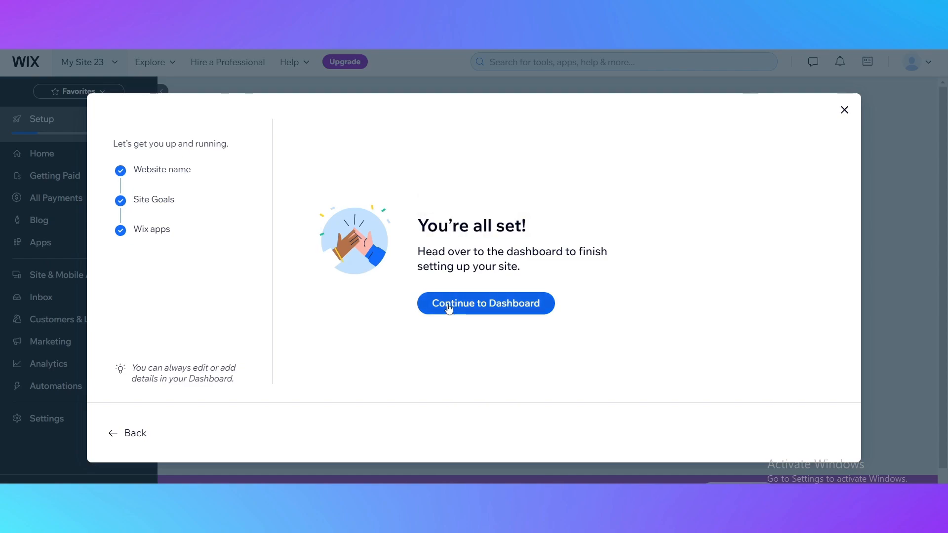
click(471, 292)
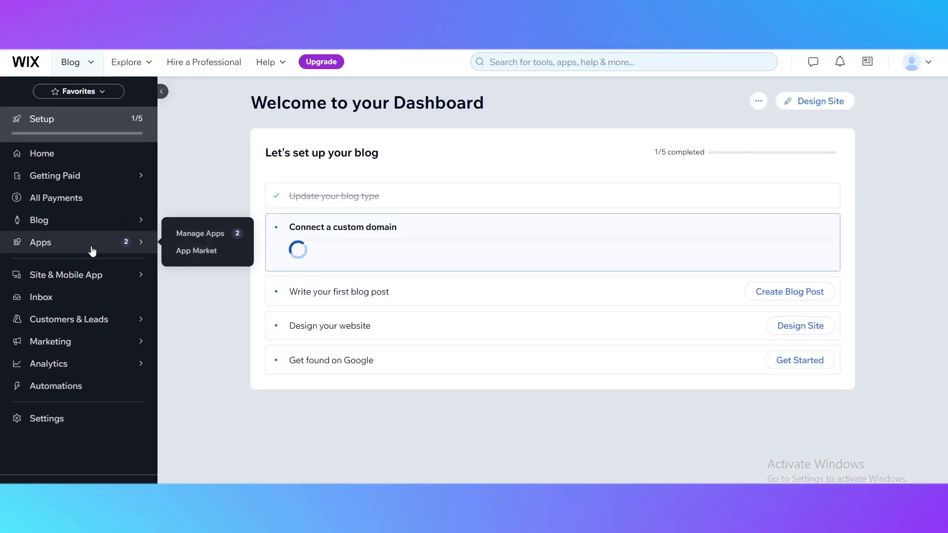
Step: Look over the site's Manage Apps page, then view the dashboard's Home page
click(92, 231)
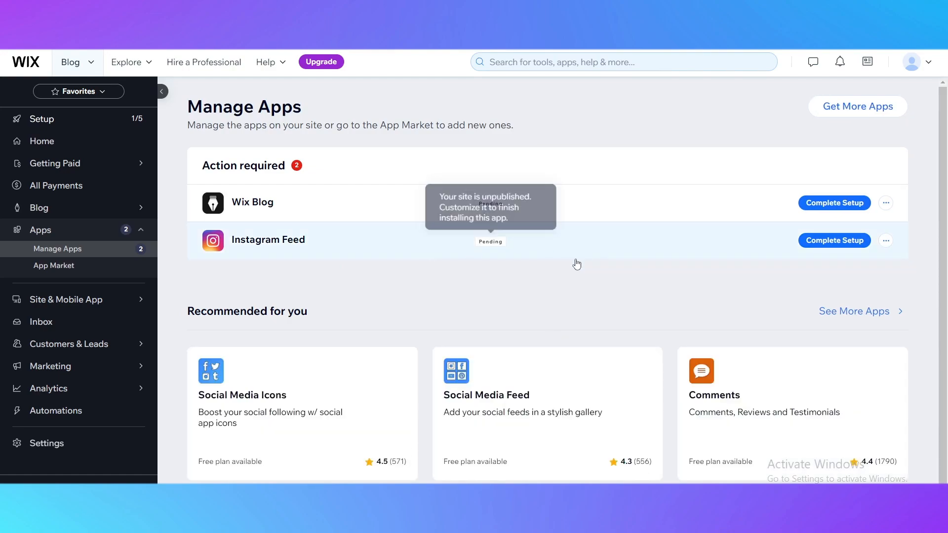
scroll(487, 395, down, 1)
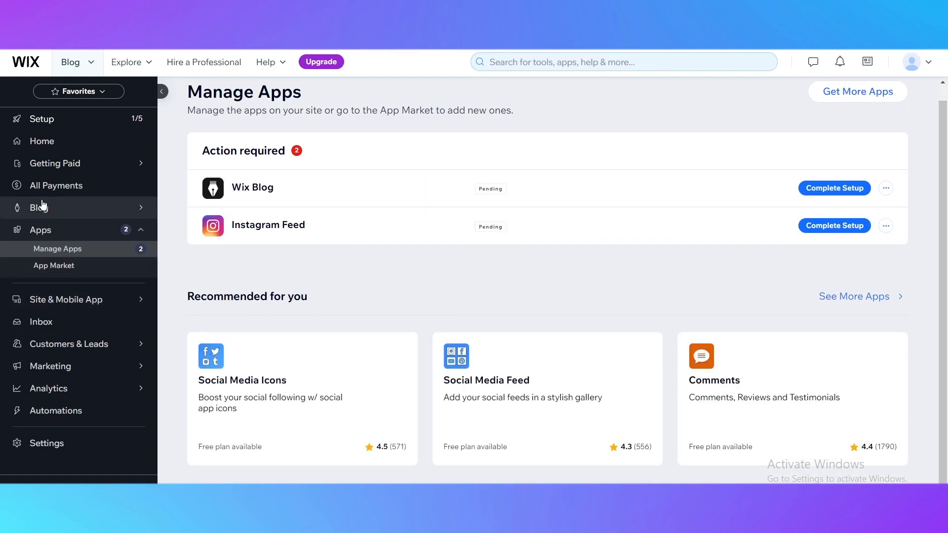
mouse_move(65, 133)
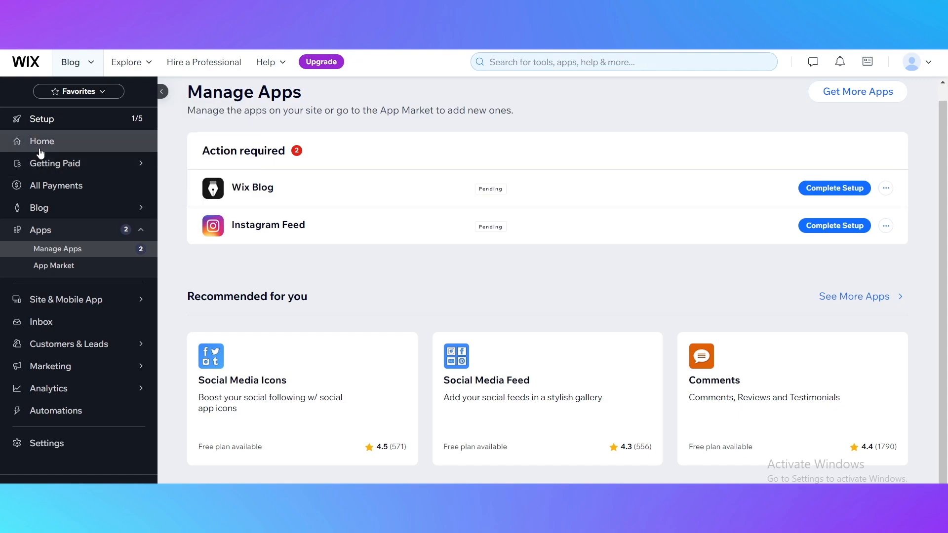
click(36, 143)
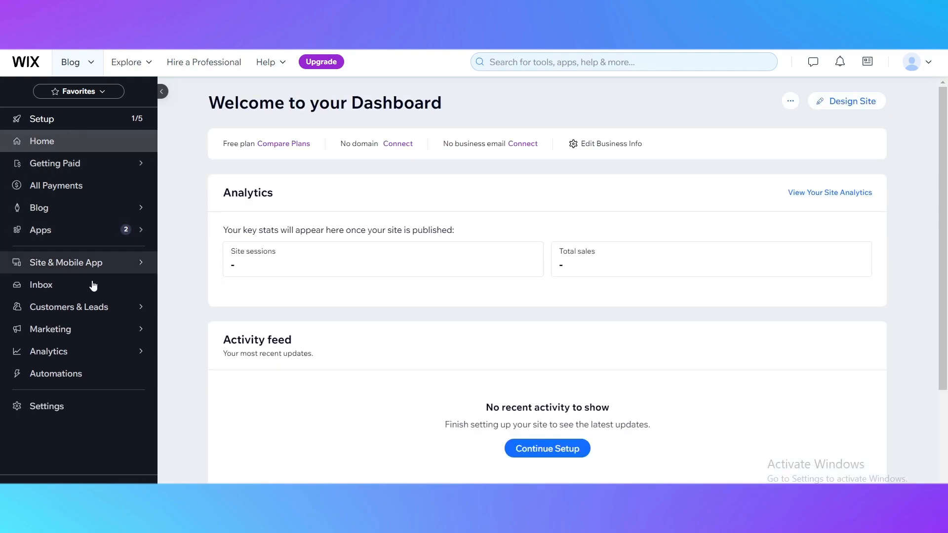
Step: Start the website design task from the blog's setup checklist and choose to customize a template
click(36, 120)
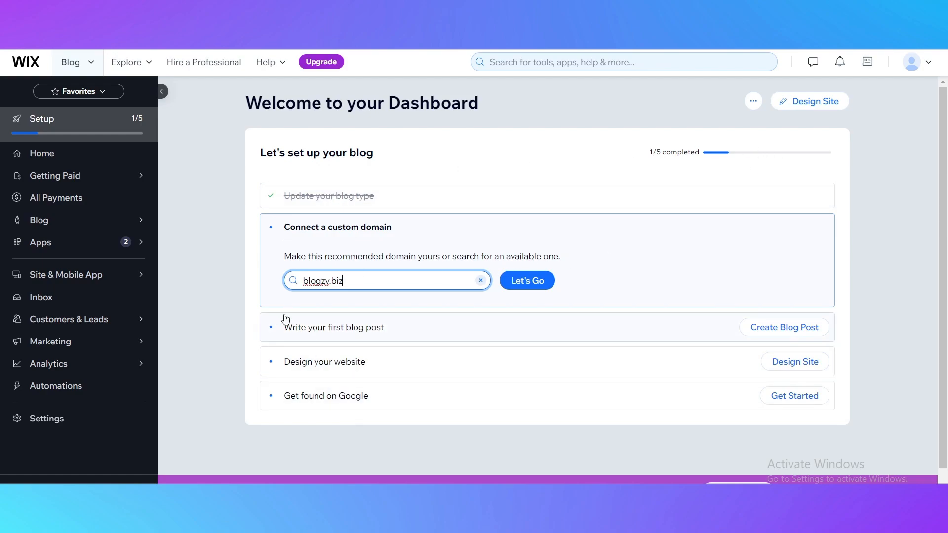
click(309, 371)
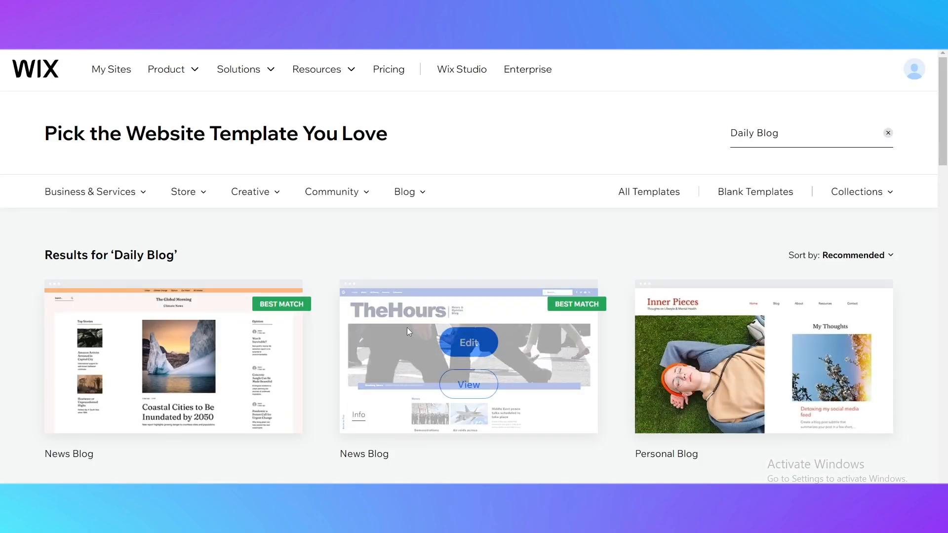
Step: Browse the template results for "Daily Blog", comparing the news, fashion, food, book and travel blog designs
scroll(419, 358, down, 3)
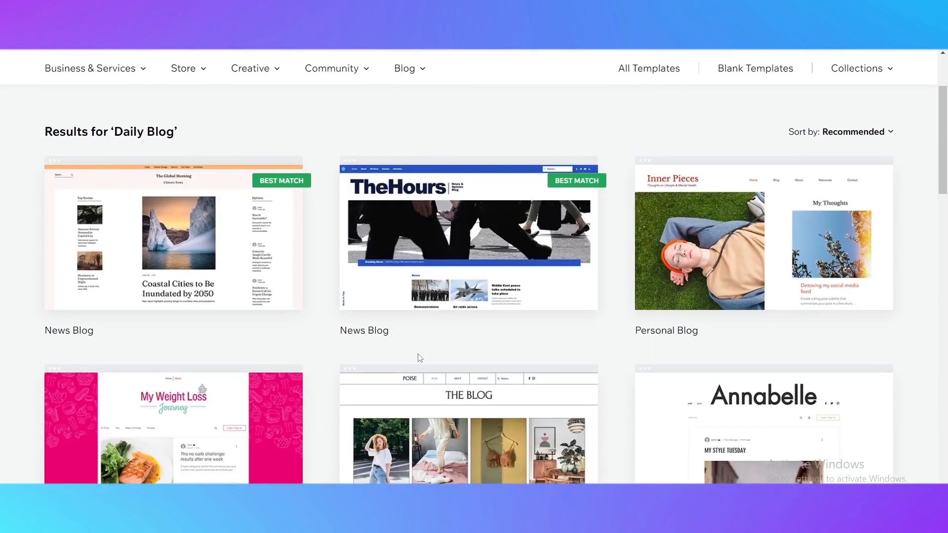
scroll(552, 292, down, 2)
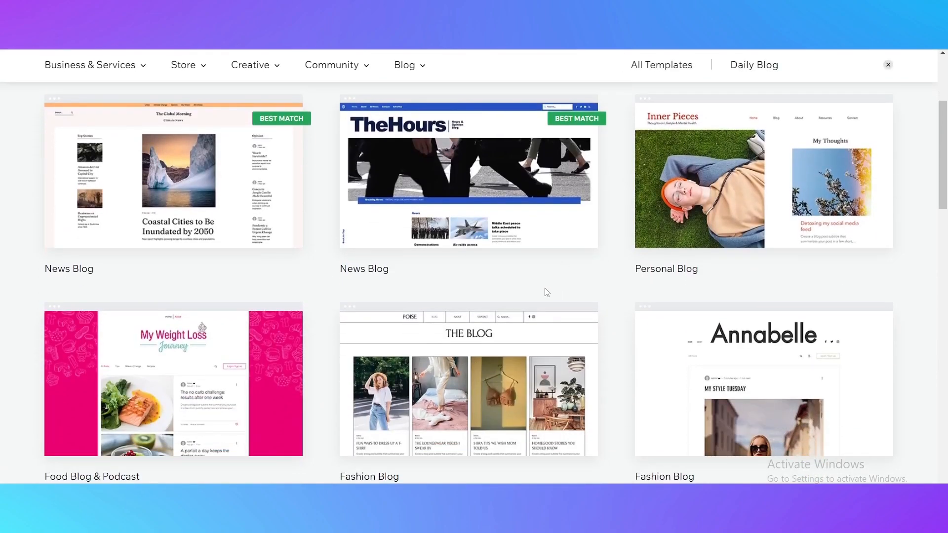
scroll(504, 292, down, 5)
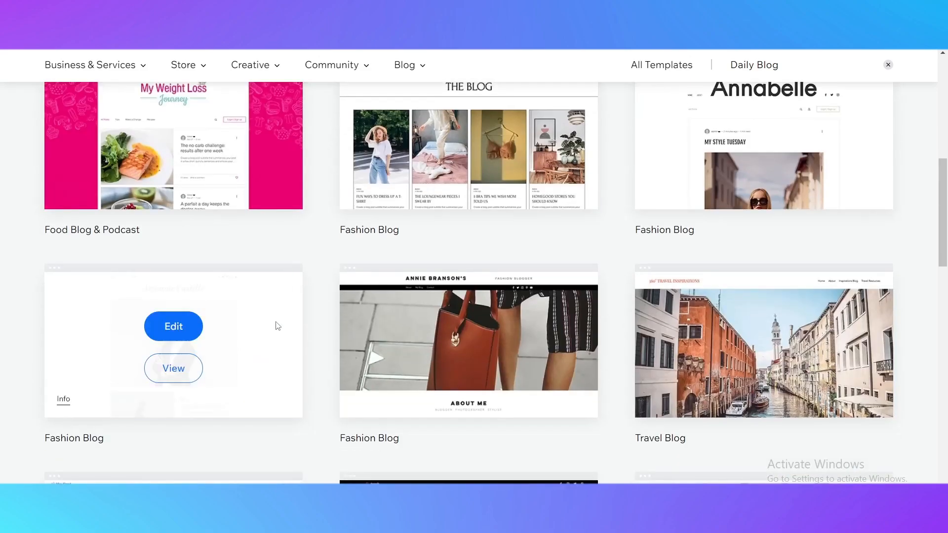
scroll(270, 268, down, 4)
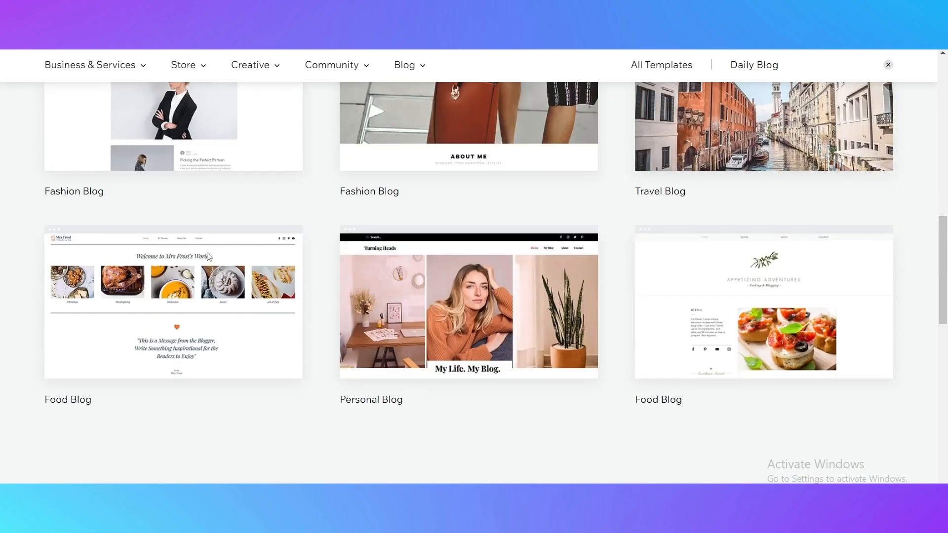
scroll(296, 380, up, 4)
scroll(302, 376, up, 7)
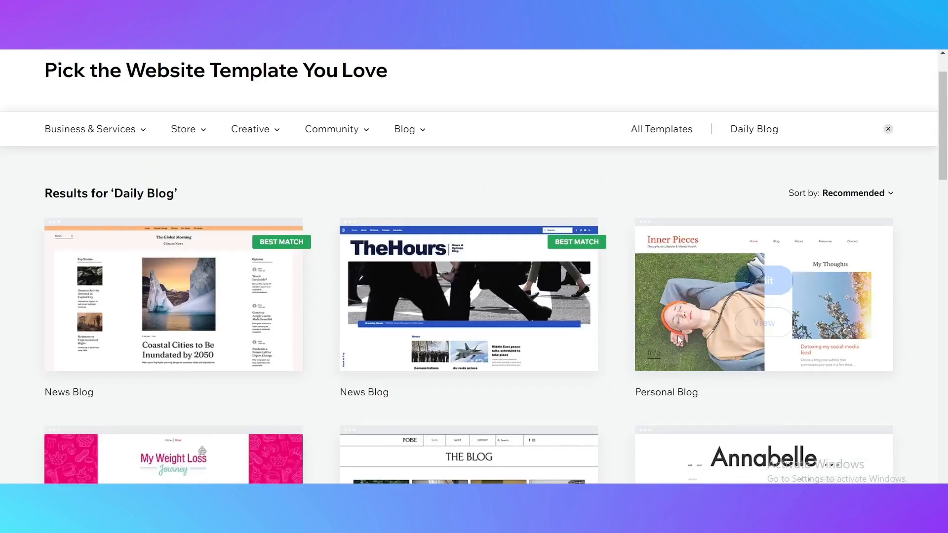
scroll(214, 223, down, 15)
scroll(419, 309, up, 15)
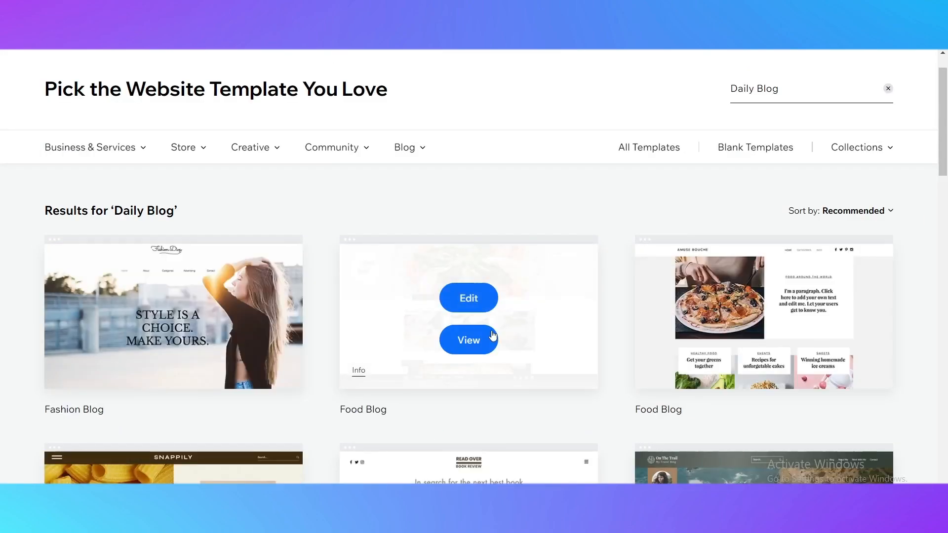
scroll(691, 204, down, 3)
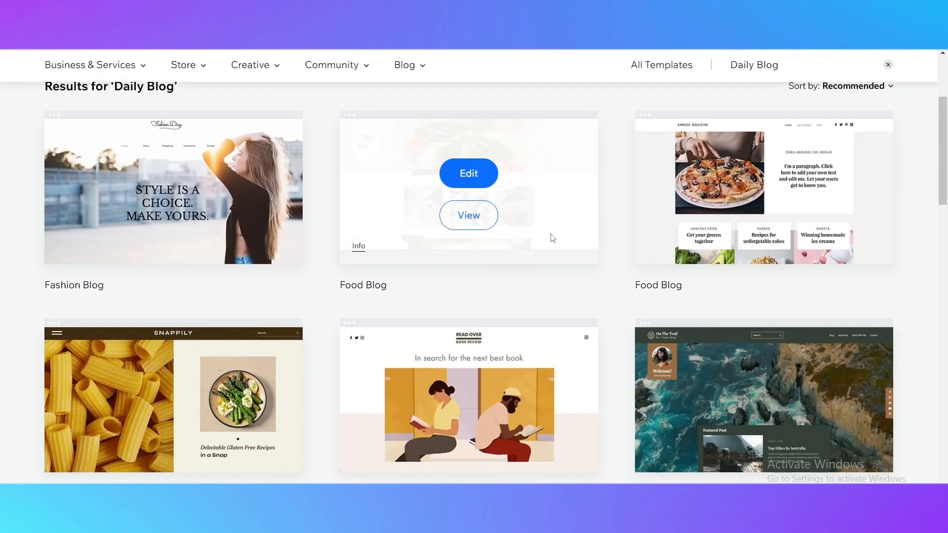
scroll(173, 258, down, 3)
scroll(225, 352, down, 3)
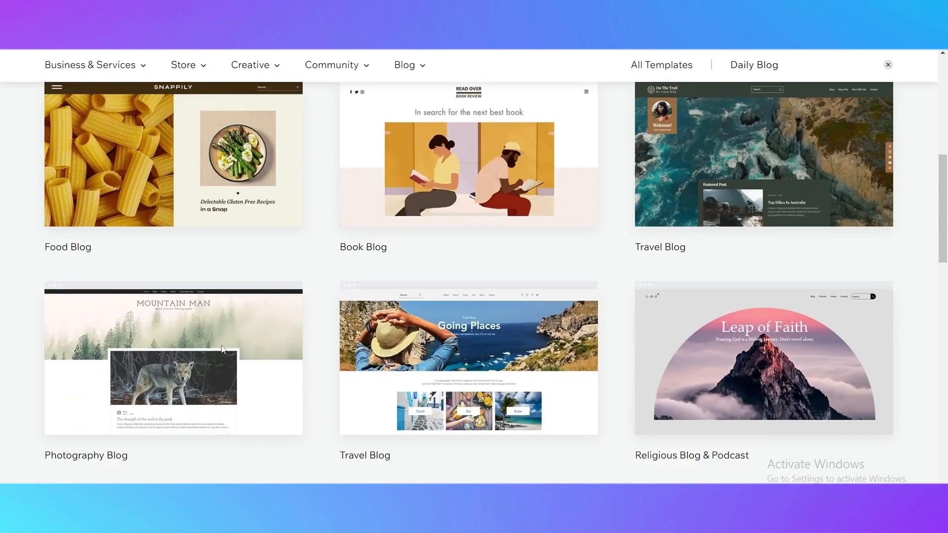
scroll(225, 345, up, 3)
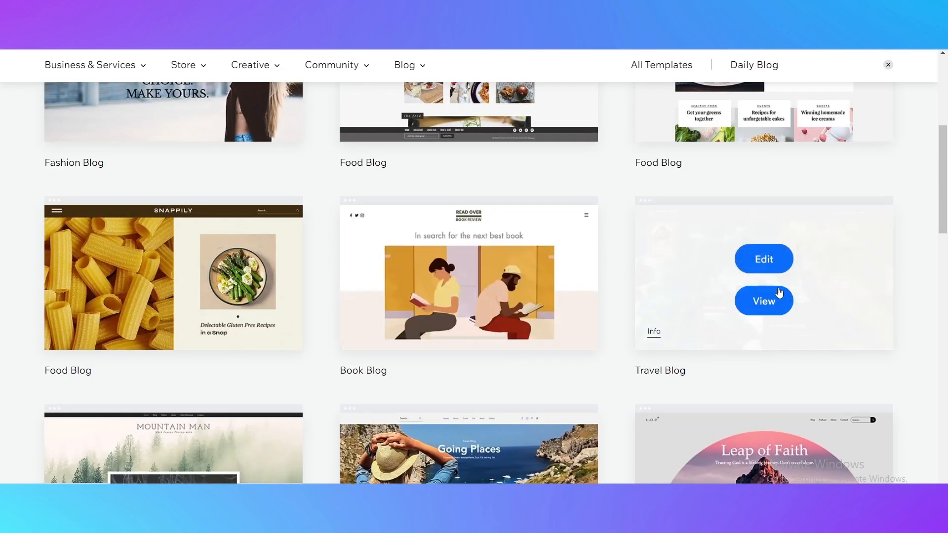
Step: Start editing the "On The Trail" Travel Blog template and dismiss the form for enhancing the AI content
click(763, 259)
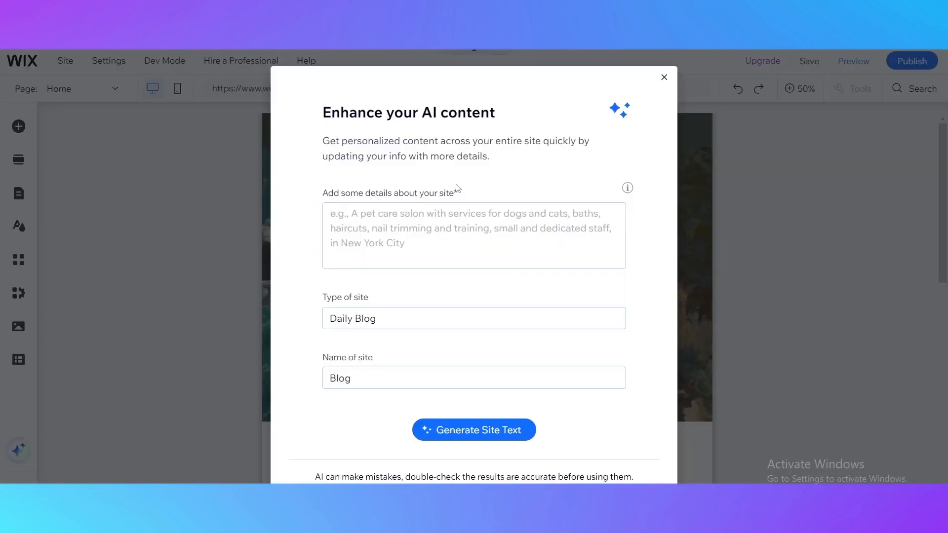
click(664, 77)
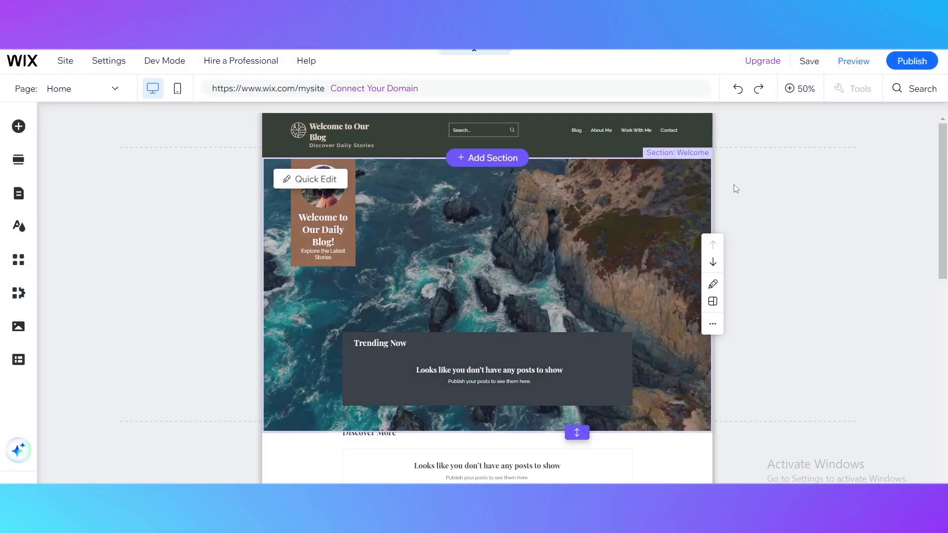
Step: Look through the home page's sections down to the footer, then return to the header
scroll(466, 328, down, 3)
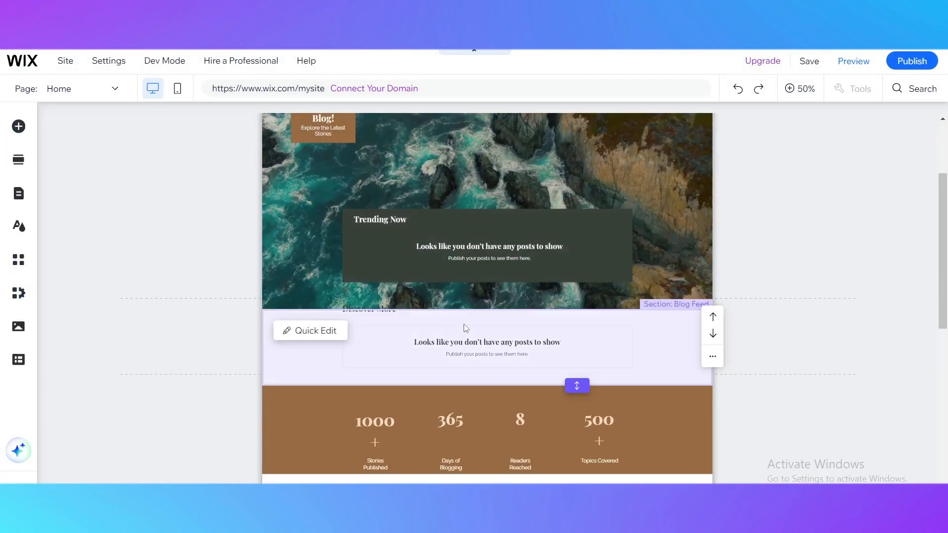
scroll(417, 353, up, 3)
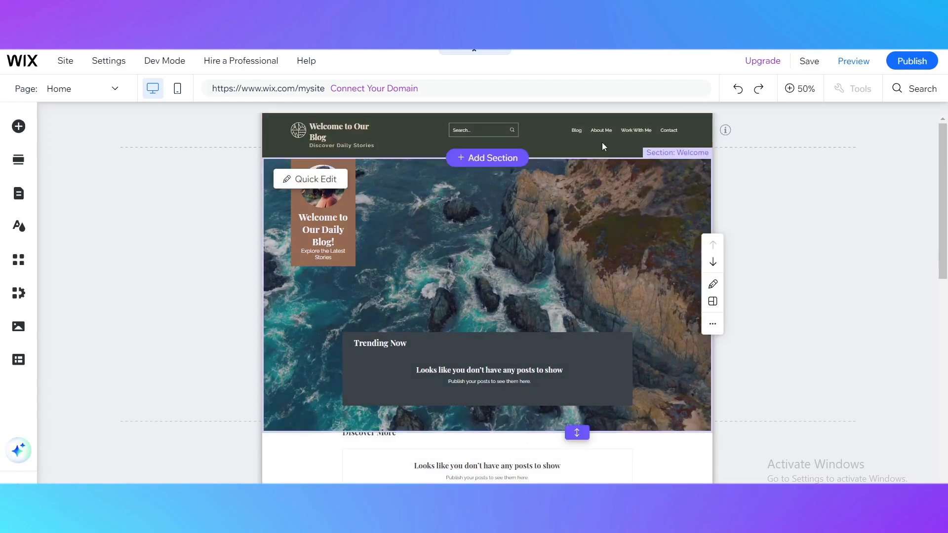
scroll(565, 261, down, 10)
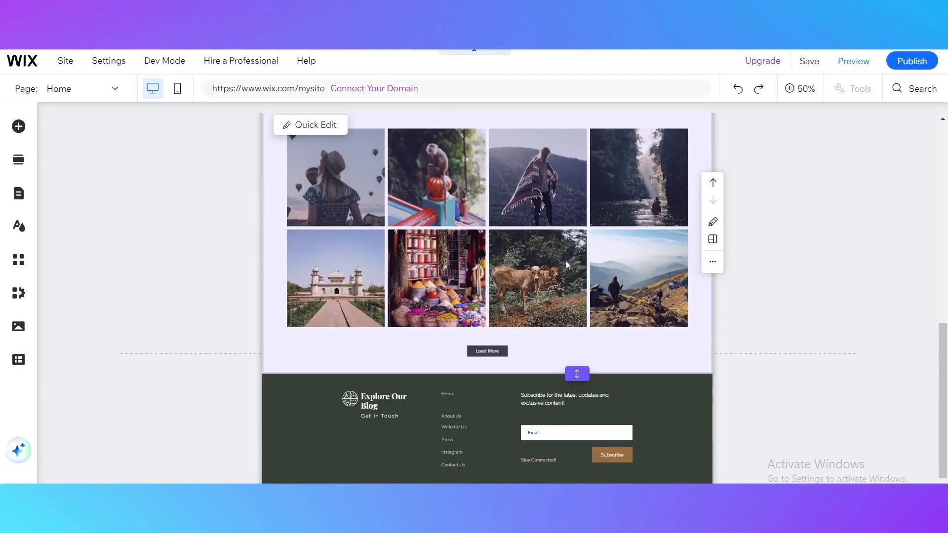
click(513, 415)
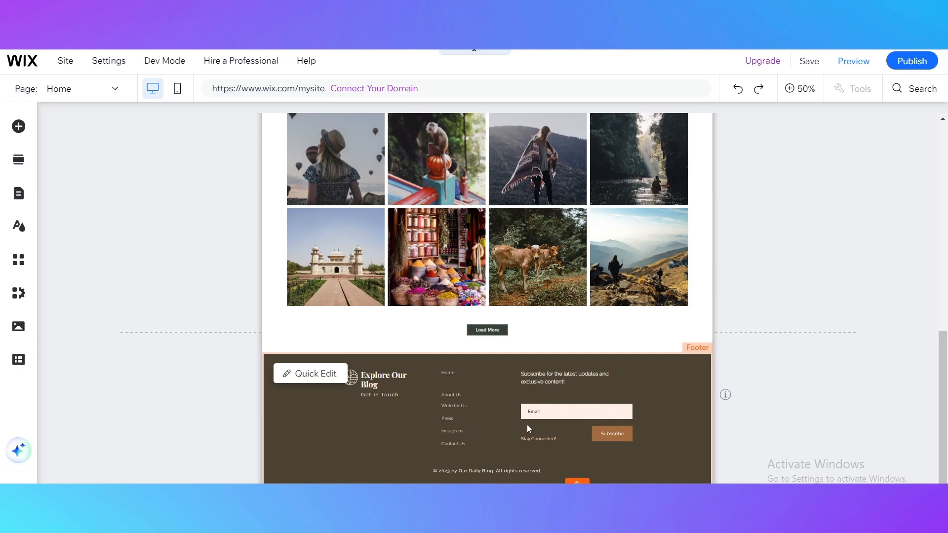
scroll(642, 385, up, 1)
click(592, 398)
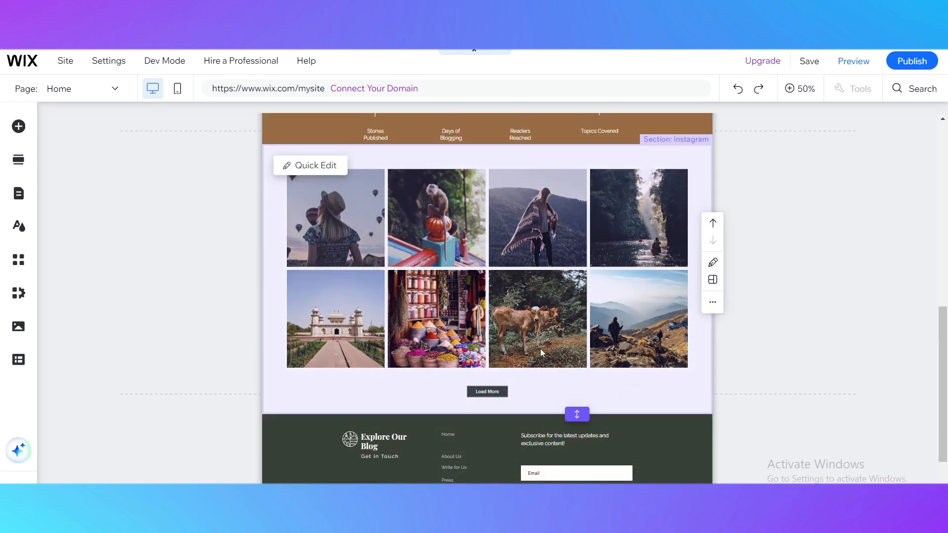
scroll(545, 265, up, 9)
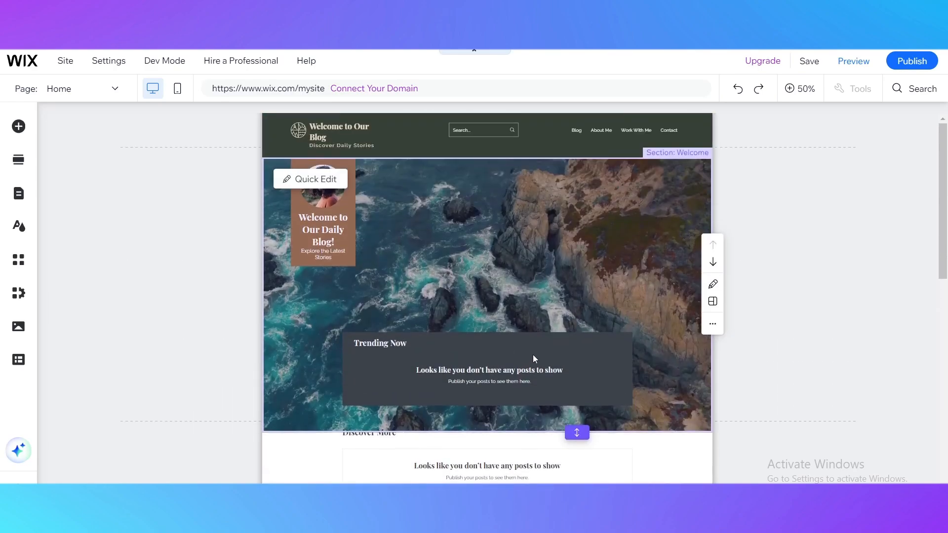
Step: Zoom in on the header and inspect the editing options of its title, first column and vector art logo
click(411, 140)
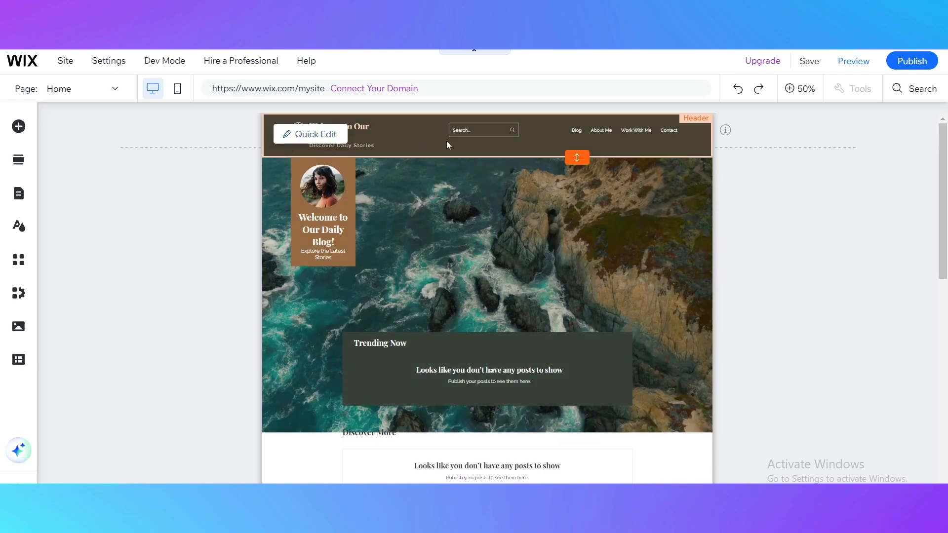
click(408, 142)
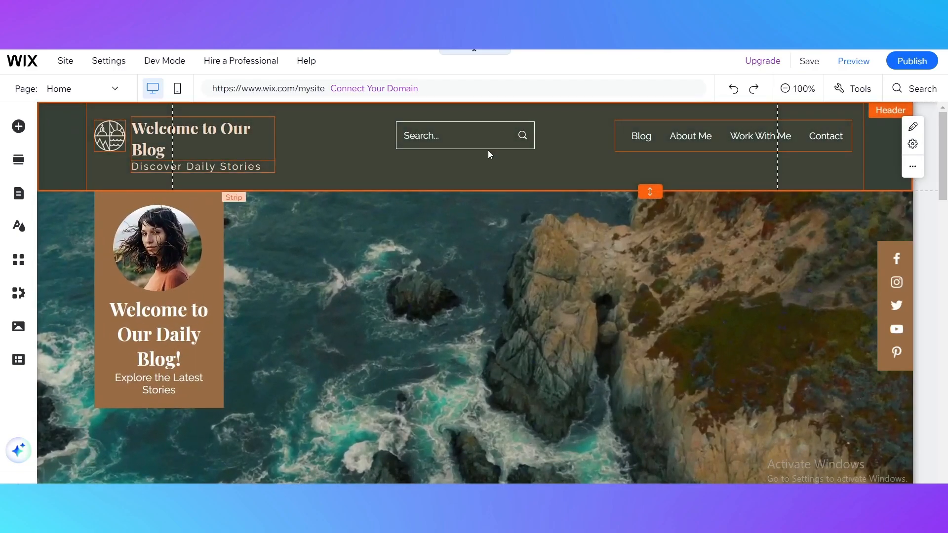
click(178, 152)
click(315, 147)
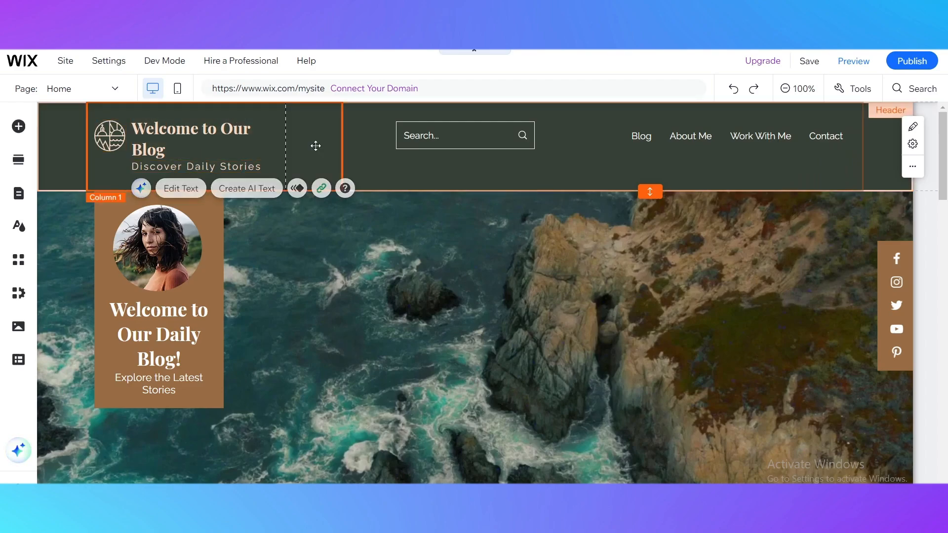
click(181, 146)
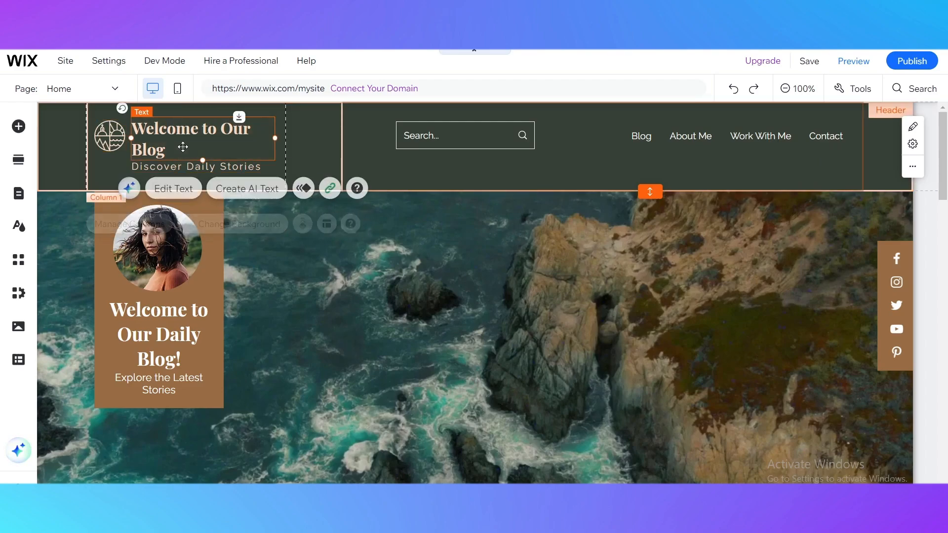
click(117, 145)
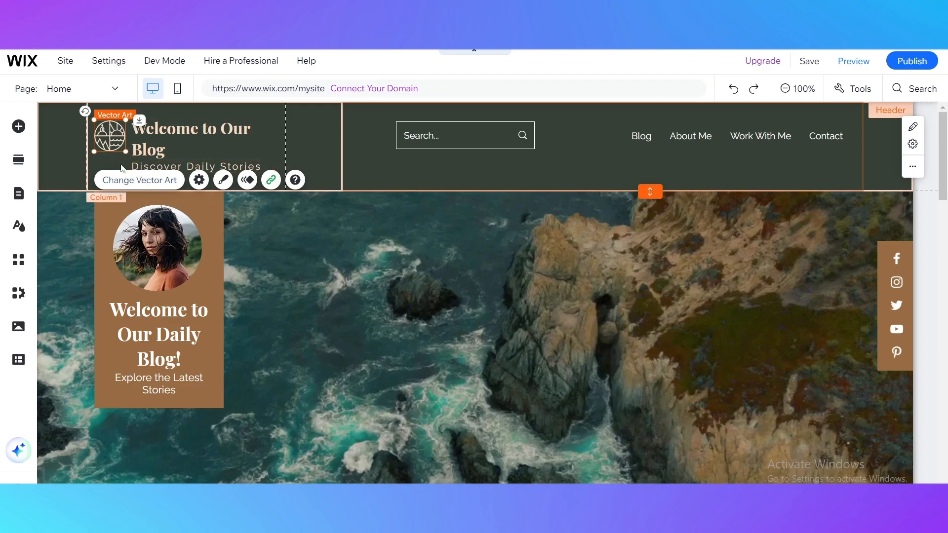
Step: Replace the header title text with "Welcome to my channel" and close the text settings
click(134, 131)
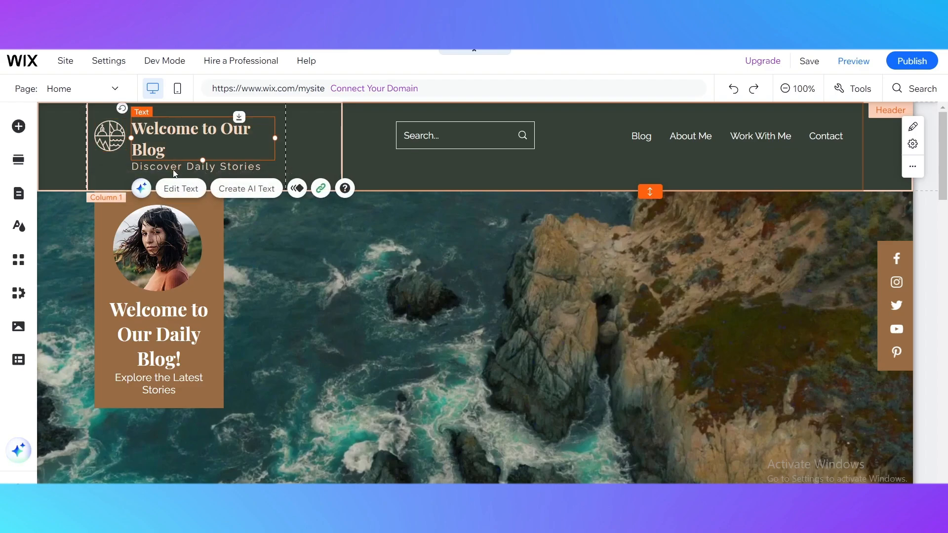
double_click(157, 152)
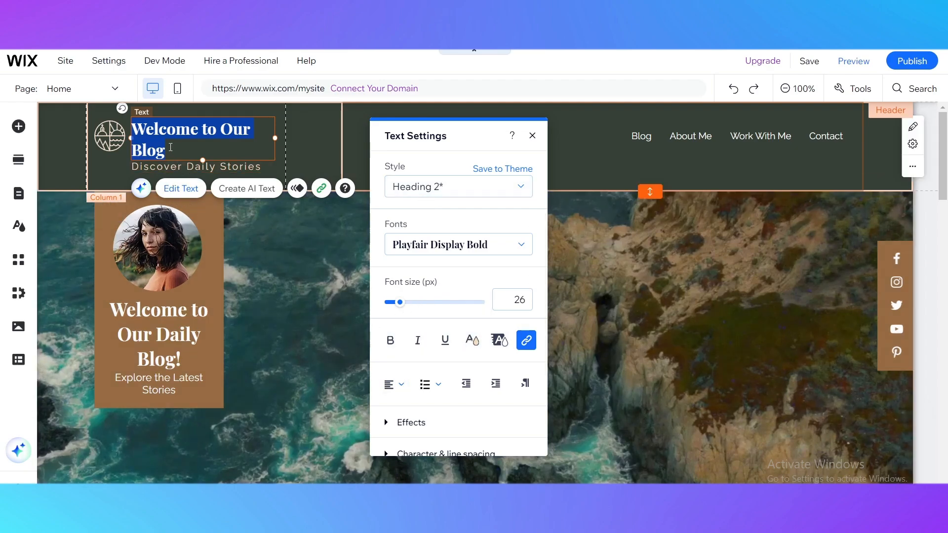
text(W)
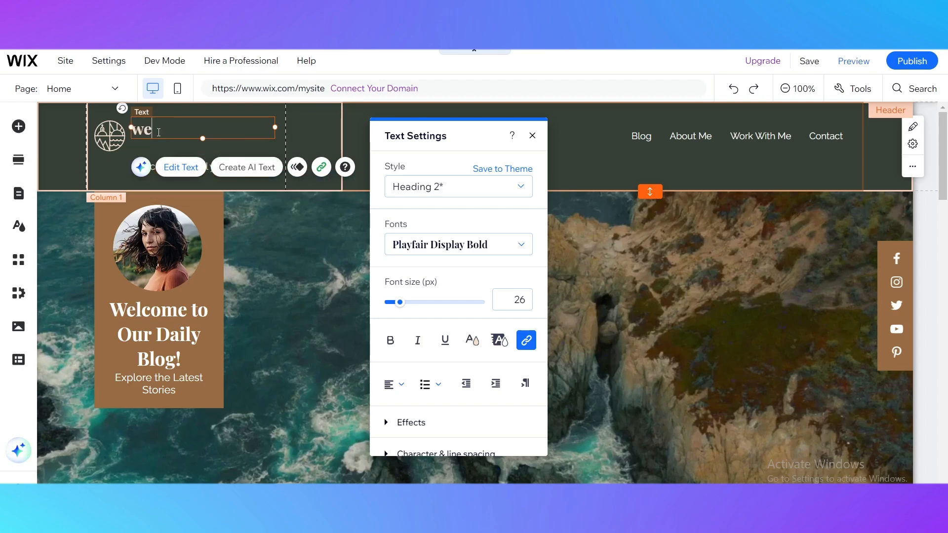
text(elcome to)
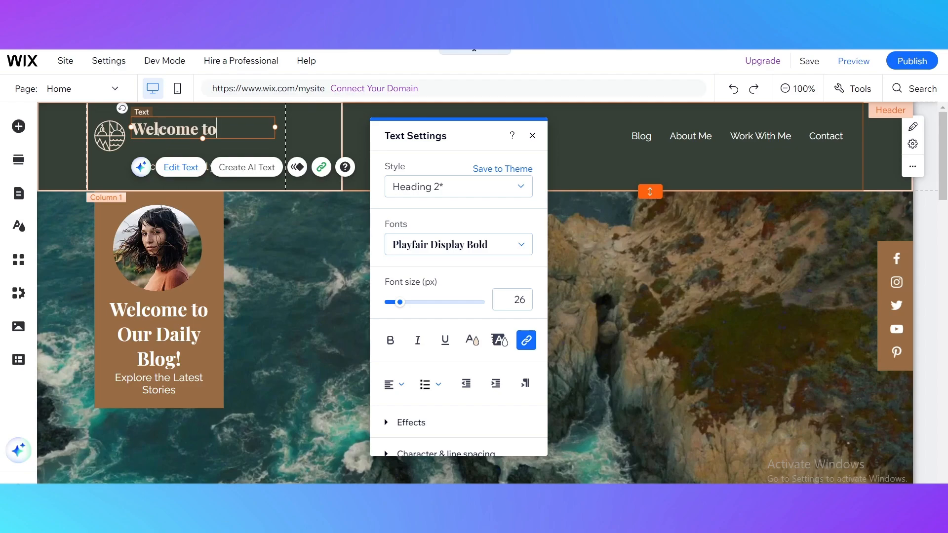
text( my channe)
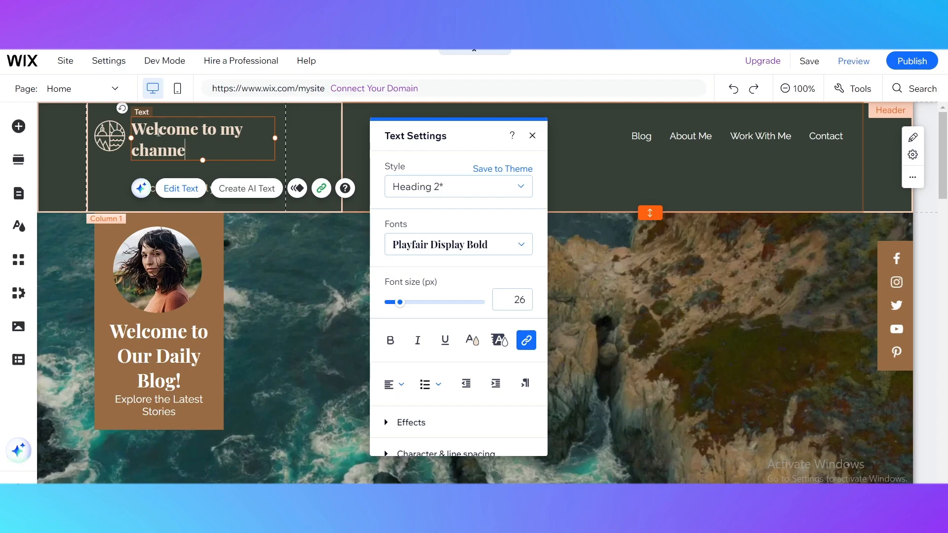
text(l)
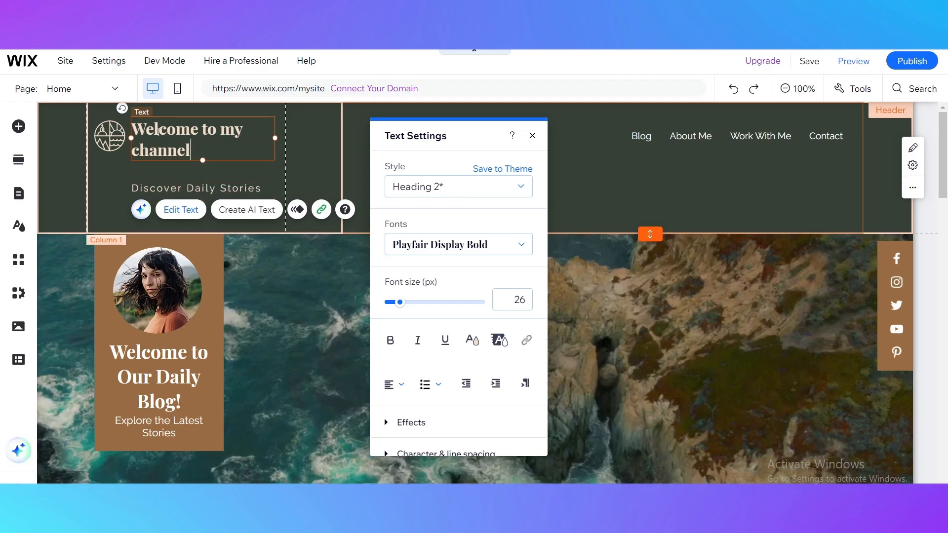
click(532, 135)
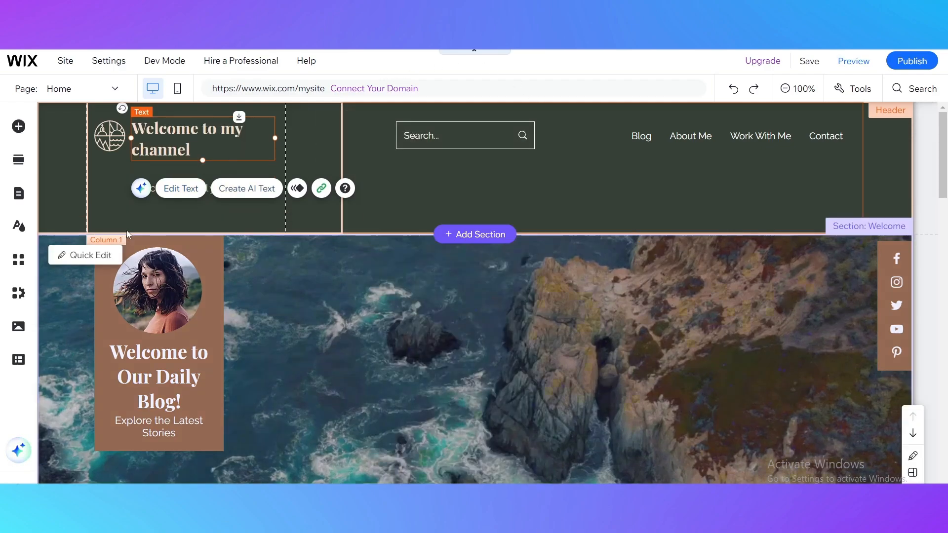
Step: Delete the "Discover Daily Stories" tagline beneath the header title
click(177, 210)
click(182, 188)
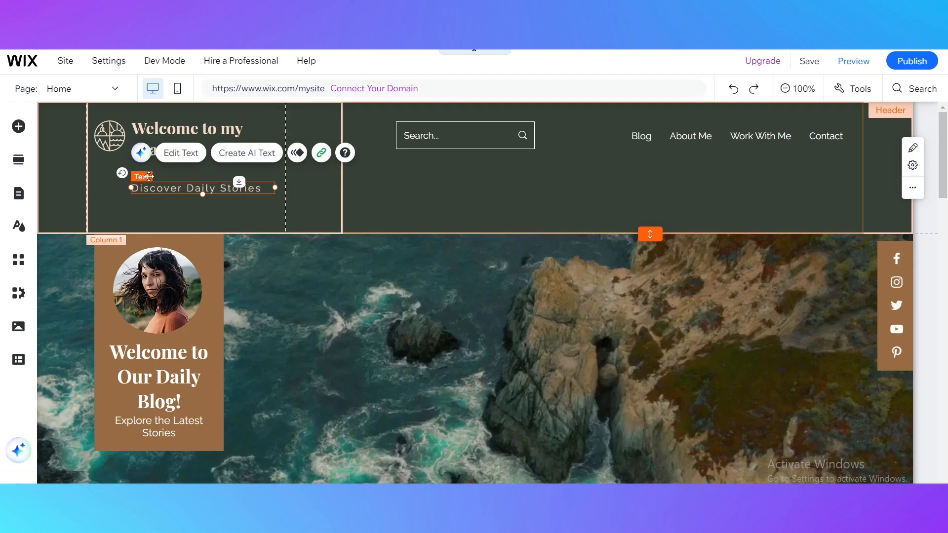
click(180, 153)
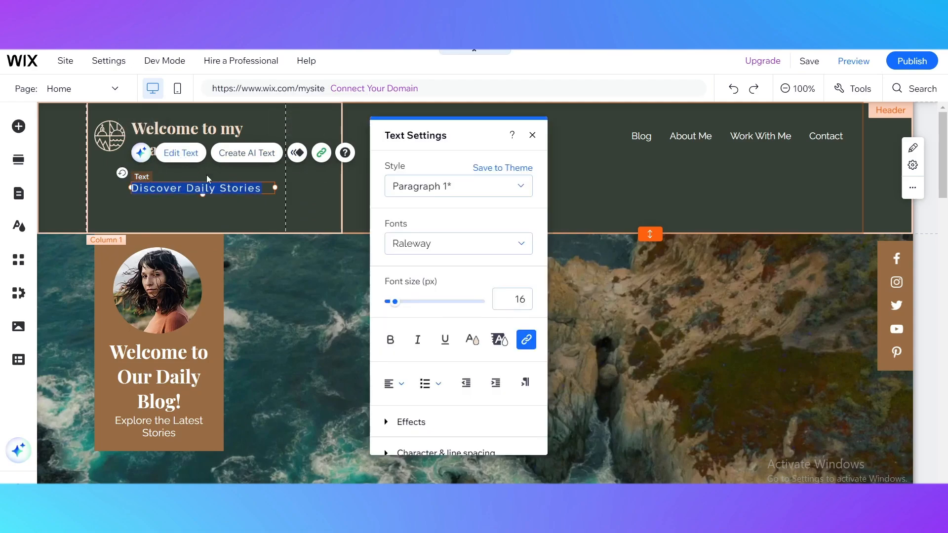
key(BackSpace)
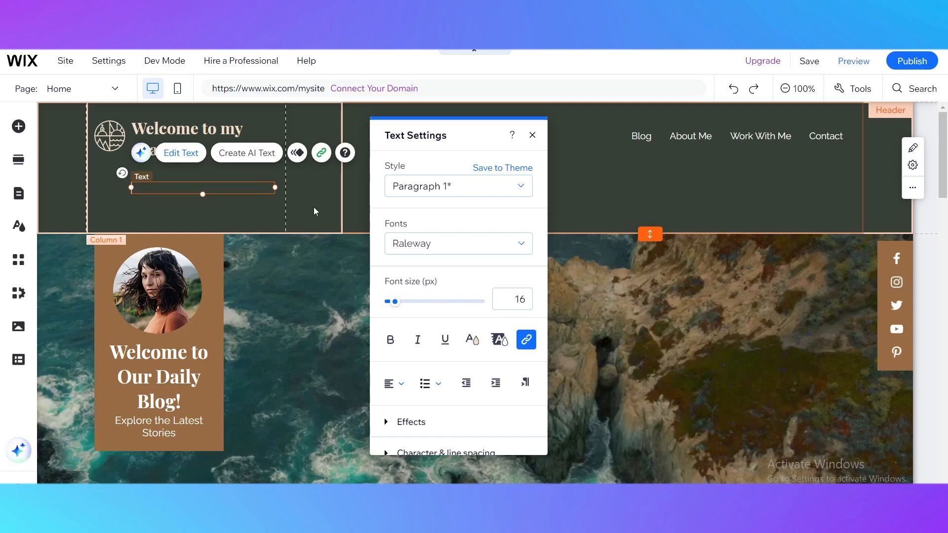
click(191, 210)
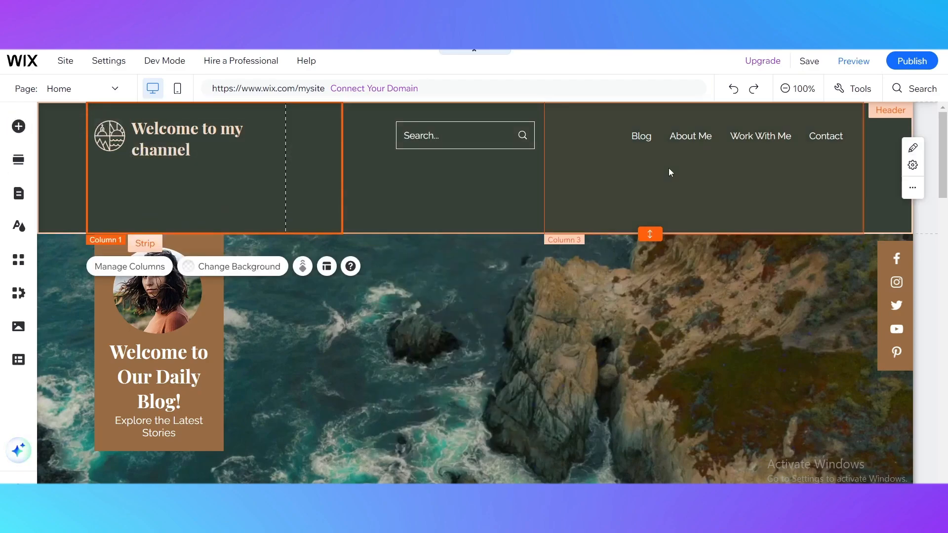
Step: Look through the categories of elements that can be added, from text, images and buttons to store, events, community and video
click(18, 126)
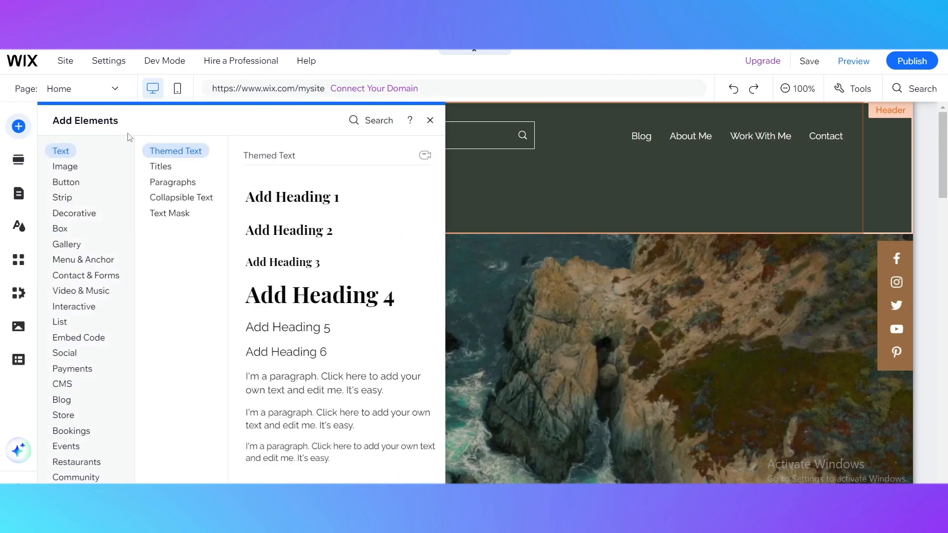
click(78, 180)
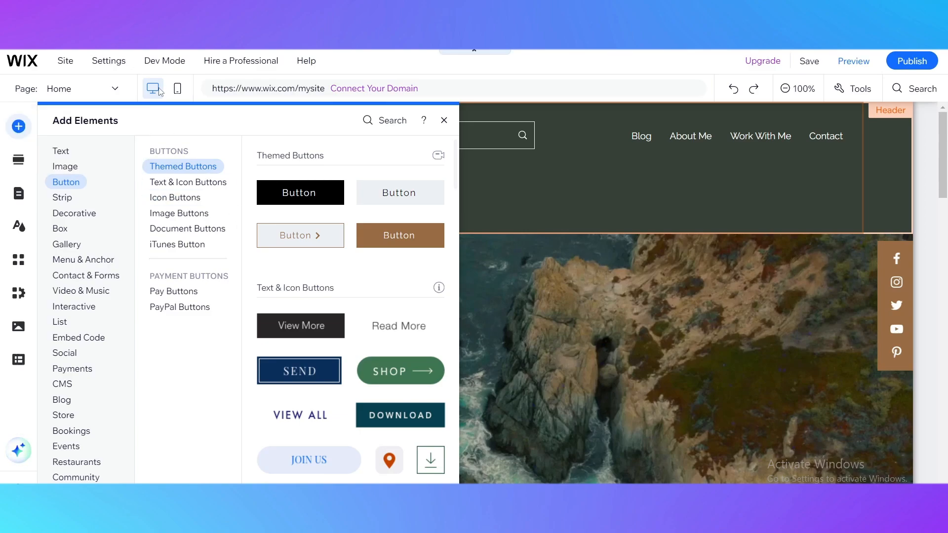
click(72, 168)
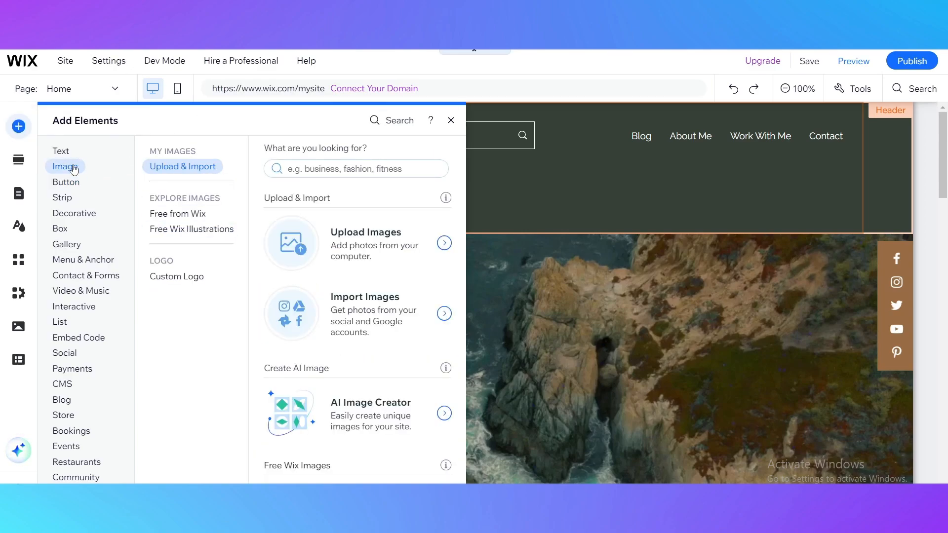
click(77, 181)
click(77, 169)
click(60, 151)
click(74, 181)
click(67, 197)
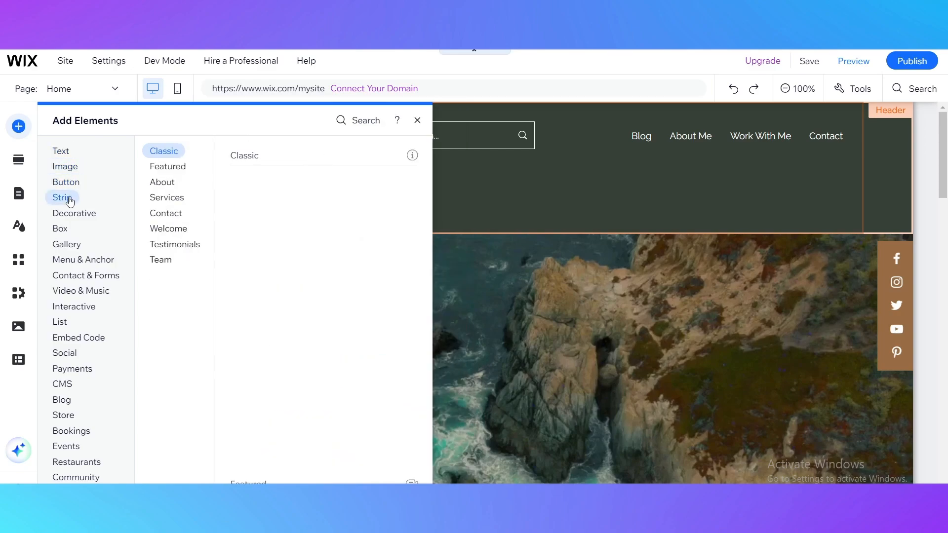
click(75, 214)
click(62, 229)
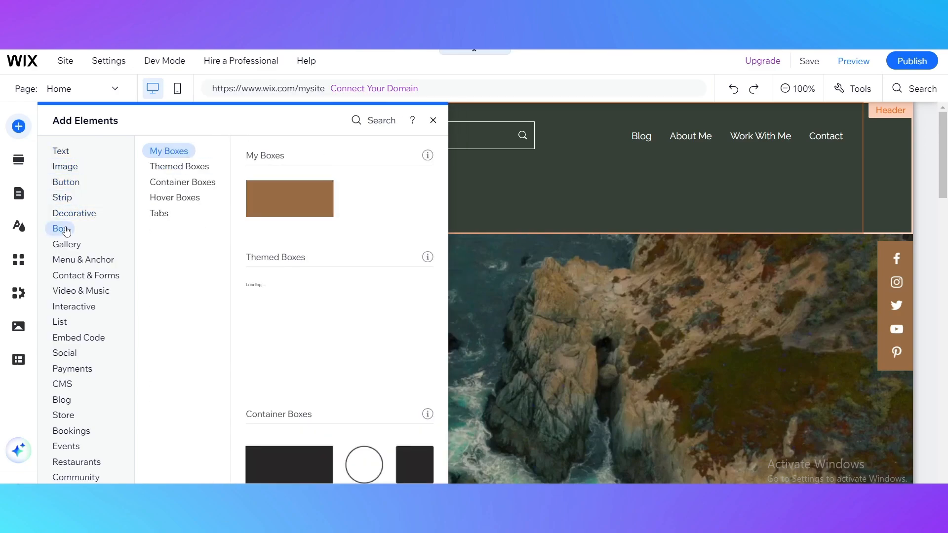
click(65, 244)
click(67, 260)
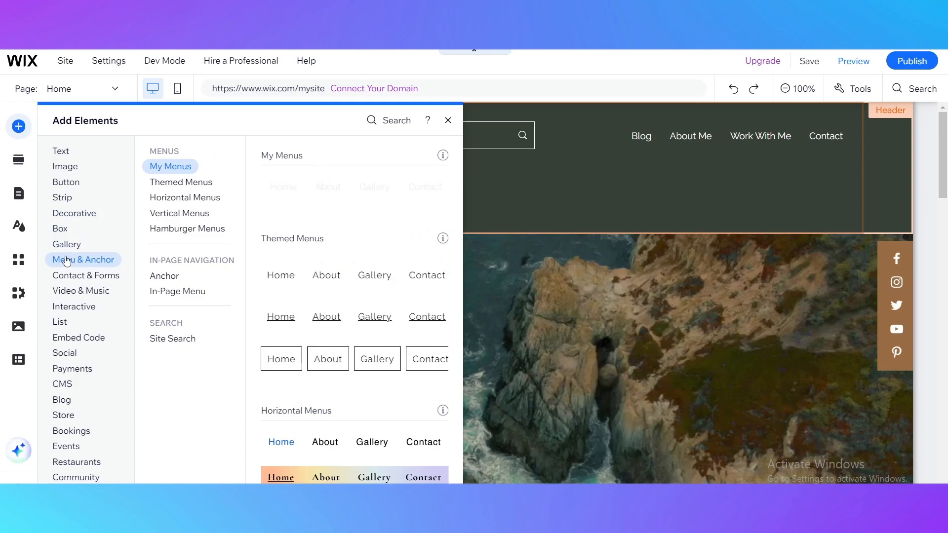
click(75, 275)
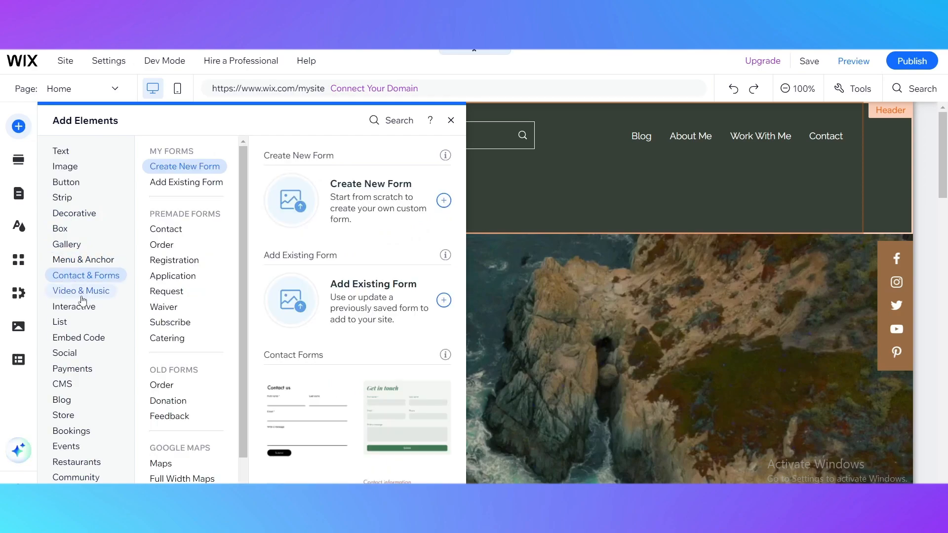
click(80, 295)
click(76, 306)
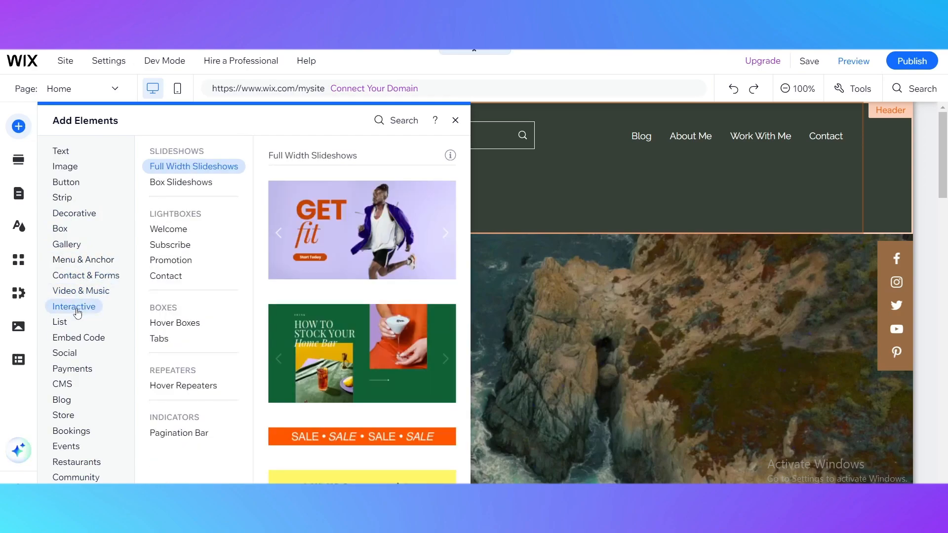
click(60, 322)
click(72, 338)
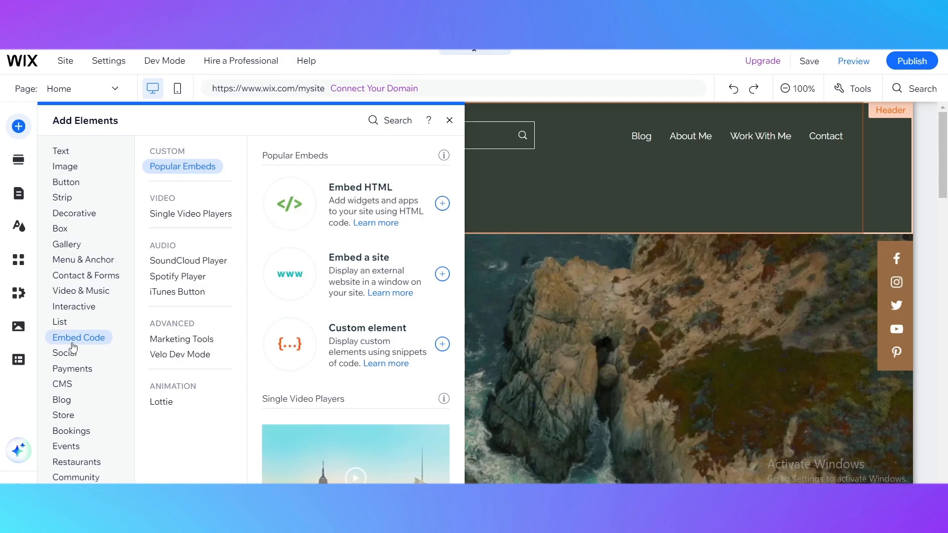
click(74, 353)
click(82, 370)
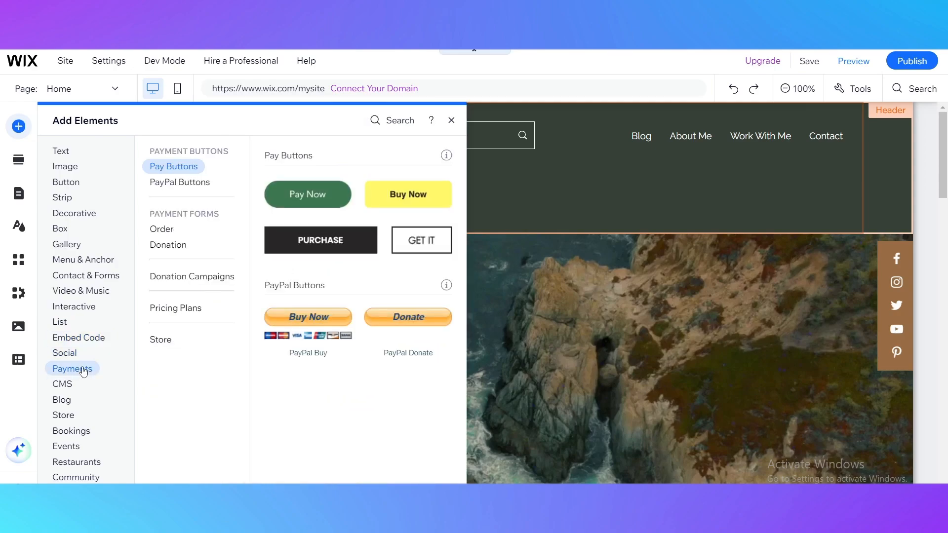
click(64, 384)
click(63, 400)
click(63, 415)
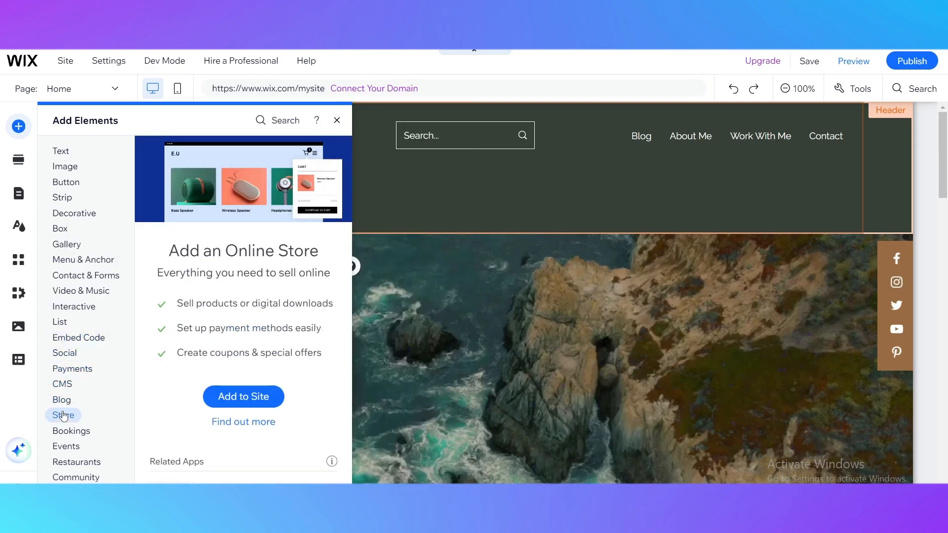
click(62, 400)
click(64, 415)
click(64, 430)
click(69, 447)
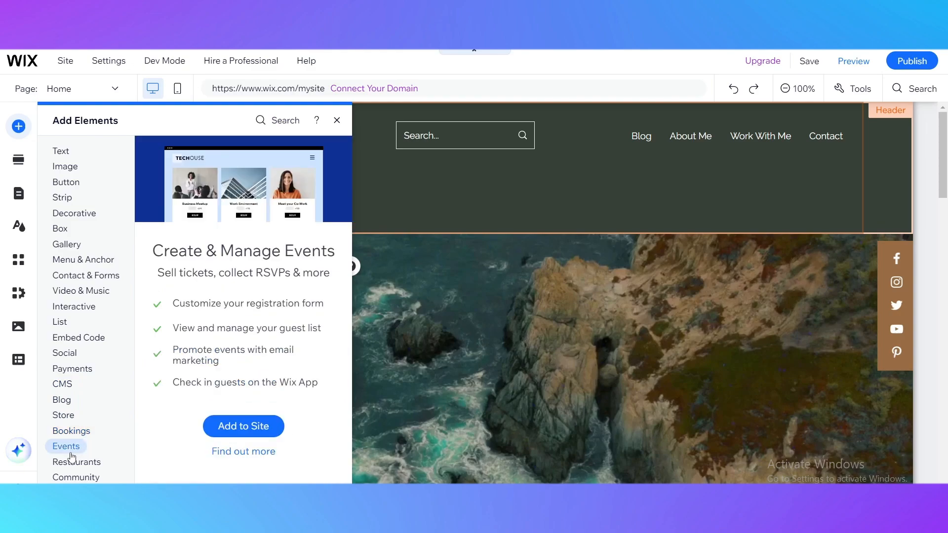
click(74, 477)
click(72, 491)
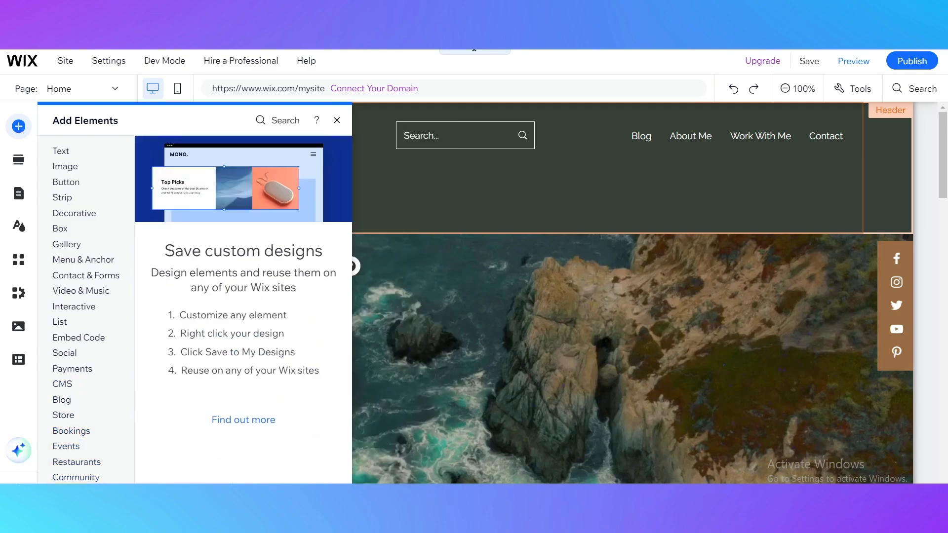
click(66, 244)
click(74, 290)
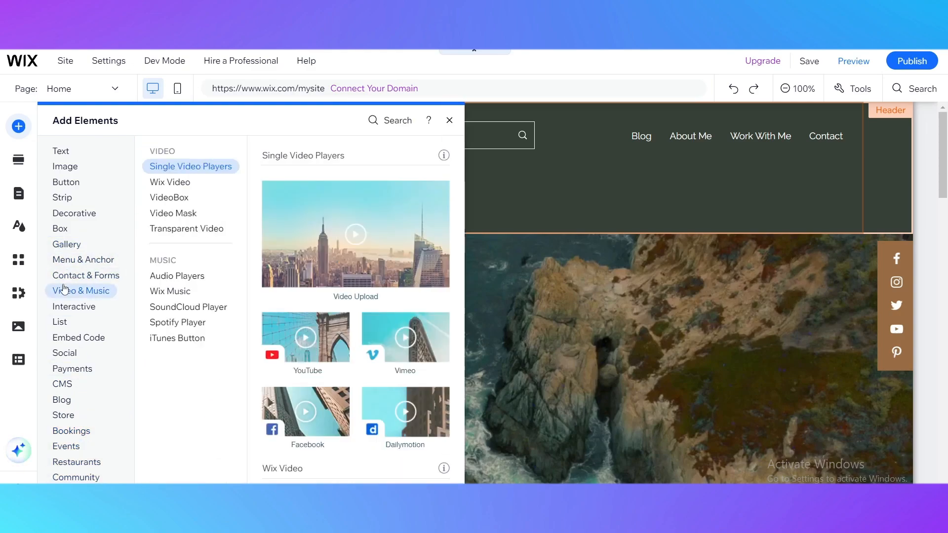
Step: Add the social bar with coloured square icons to the header and place it beneath the navigation menu
click(62, 322)
click(72, 352)
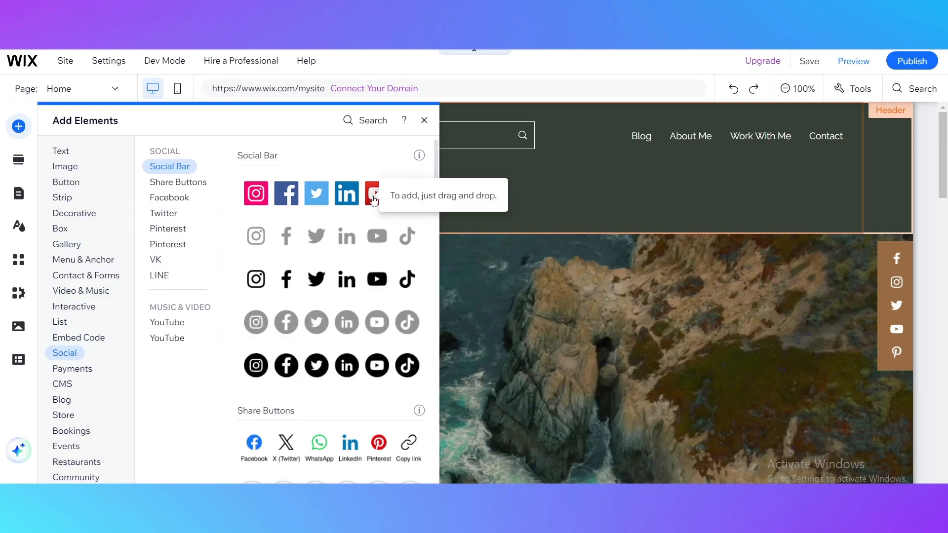
click(373, 200)
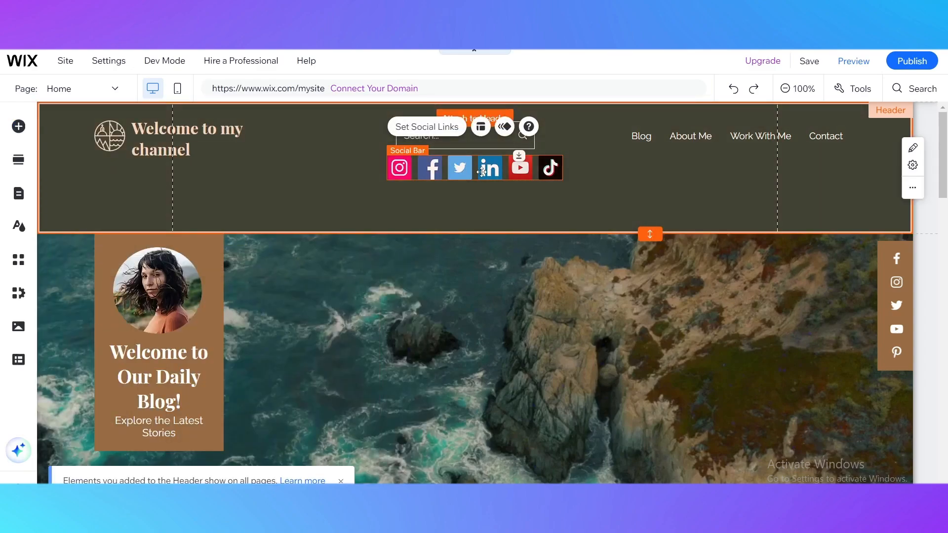
drag(483, 171, 738, 200)
Step: Shift the header's social bar further down and right so its right edge lines up with the navigation menu's
click(793, 87)
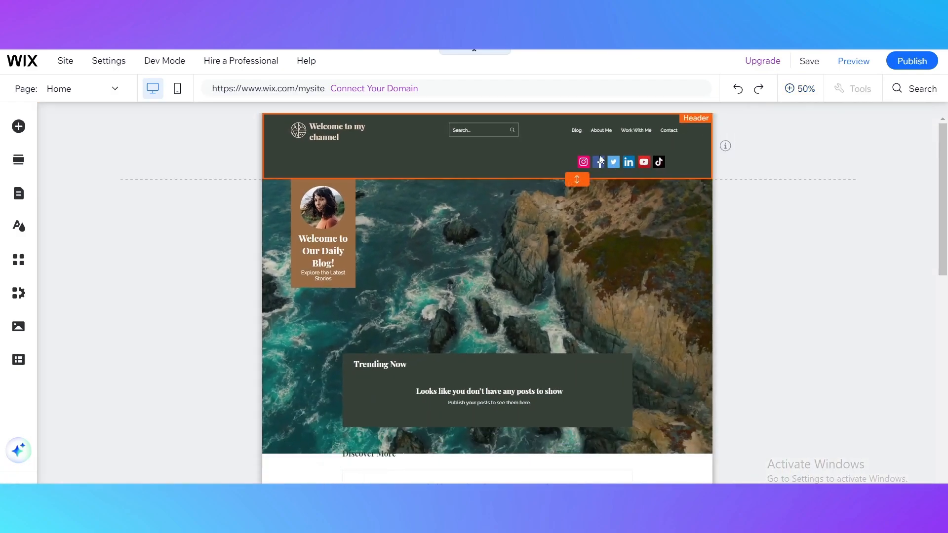
click(650, 162)
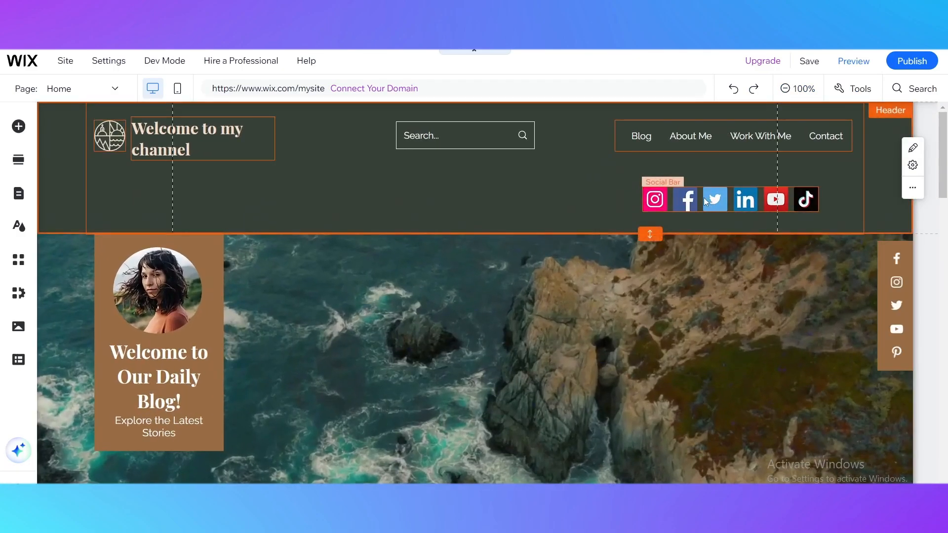
drag(713, 198, 736, 210)
drag(736, 209, 733, 207)
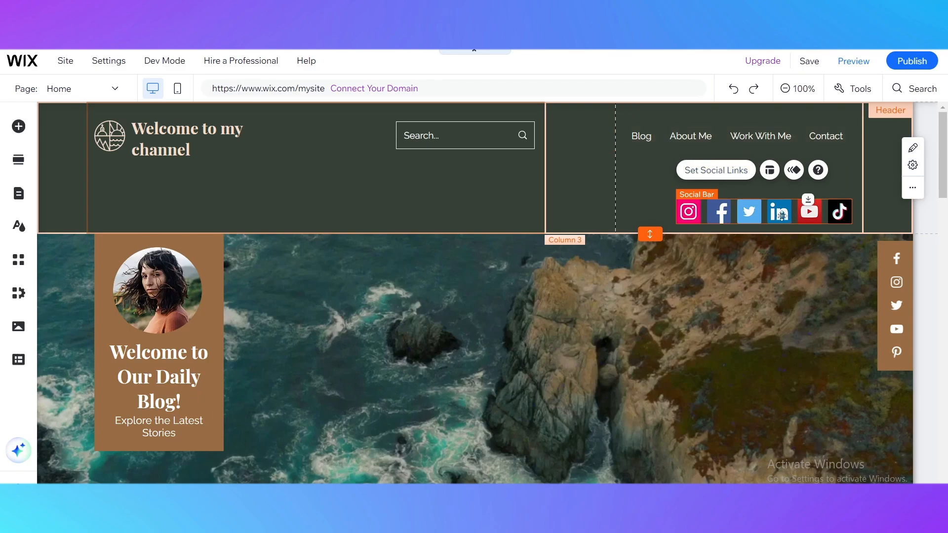
Step: Give the header's social bar the Fade entrance animation and close the animation options
click(793, 170)
click(620, 212)
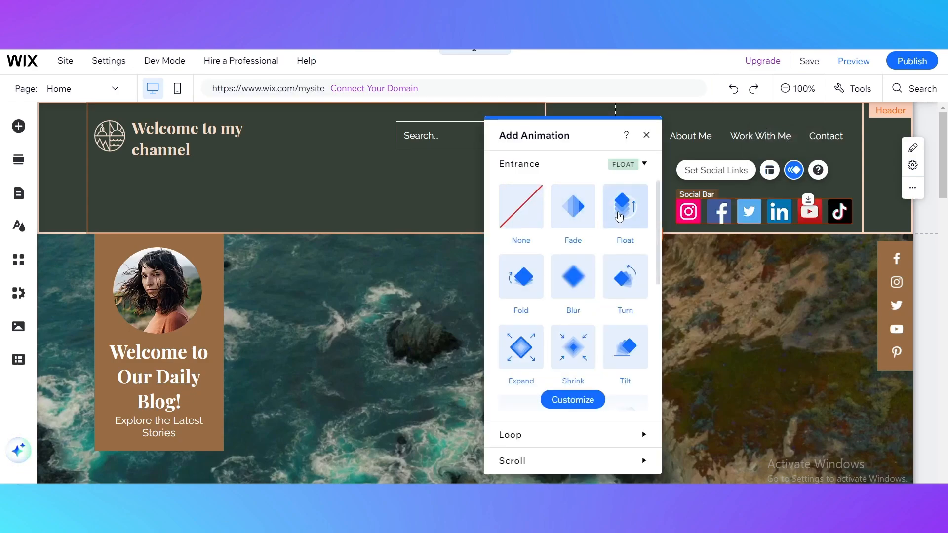
click(582, 214)
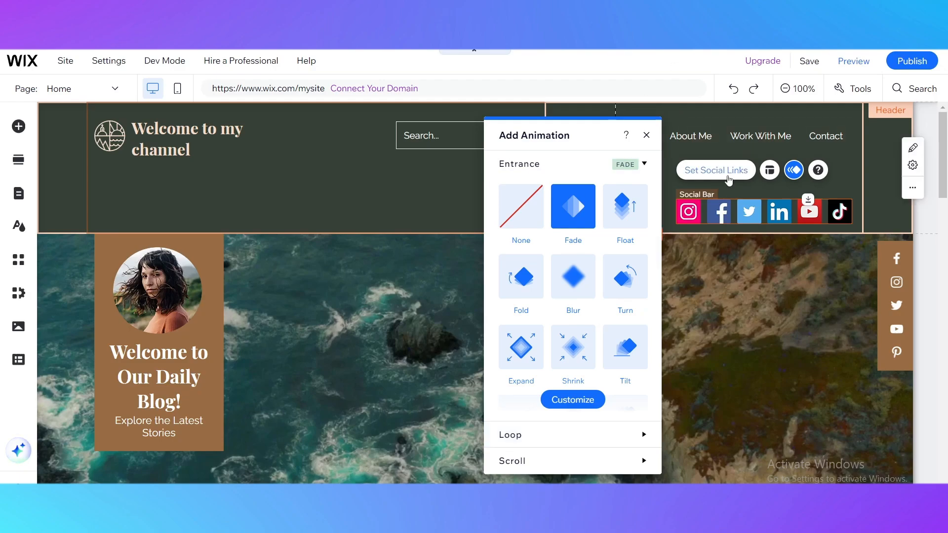
click(794, 170)
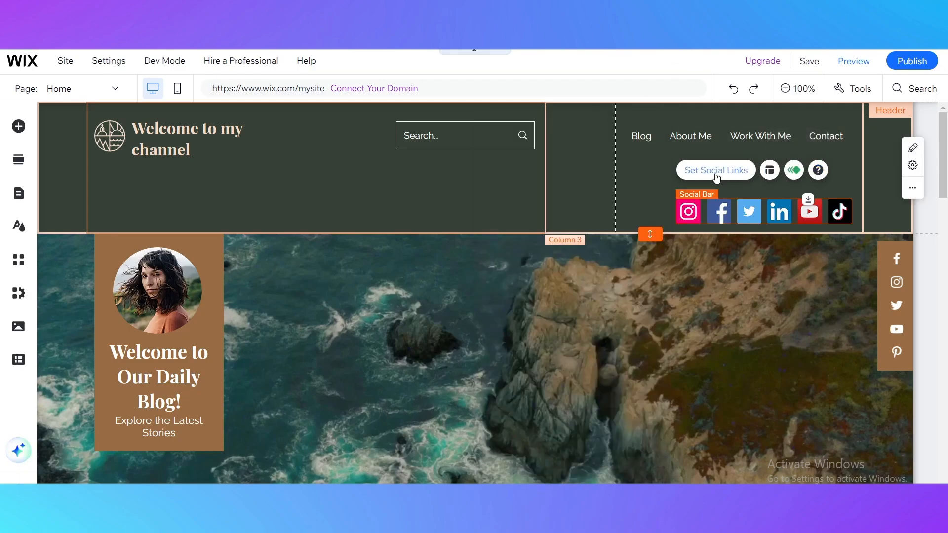
Step: Open the header's quick edit options and look over the home page sections below it
click(912, 148)
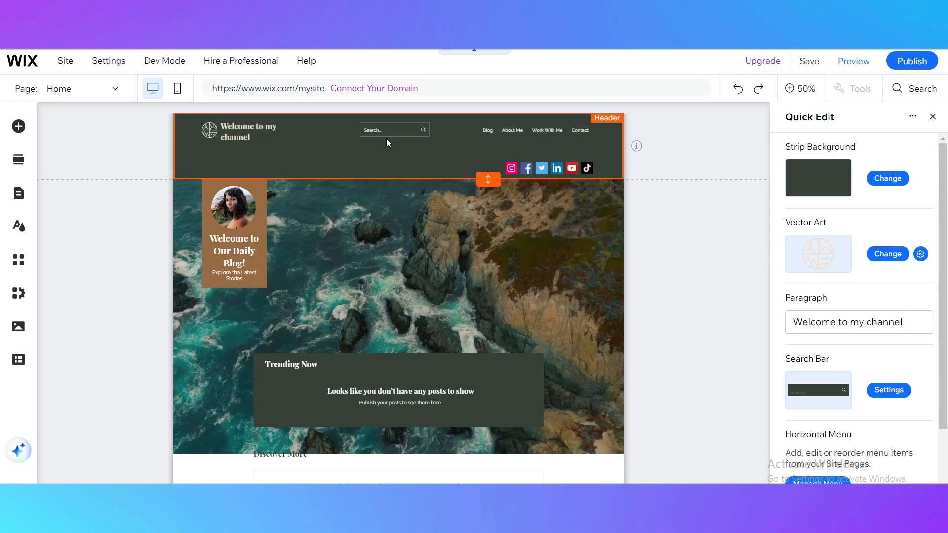
scroll(451, 163, down, 6)
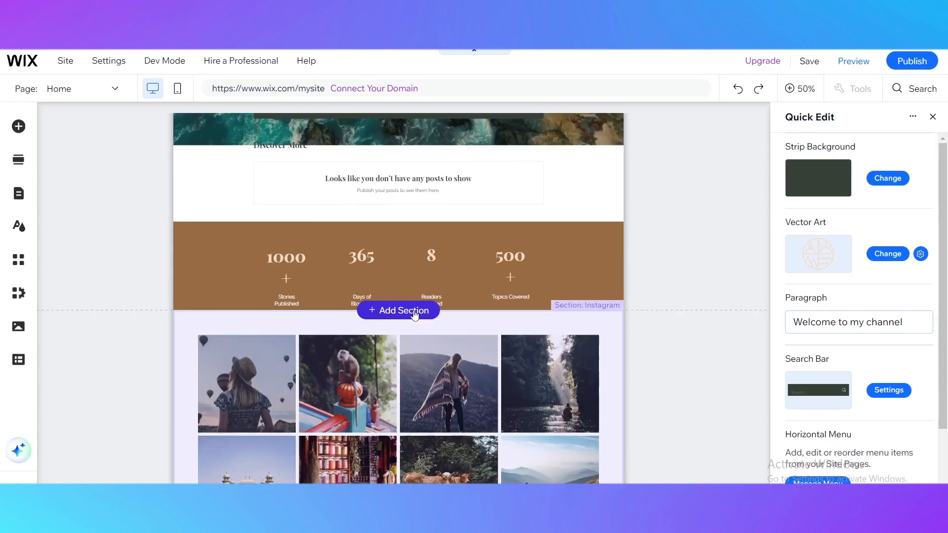
scroll(477, 395, up, 6)
scroll(375, 308, down, 2)
scroll(510, 273, up, 3)
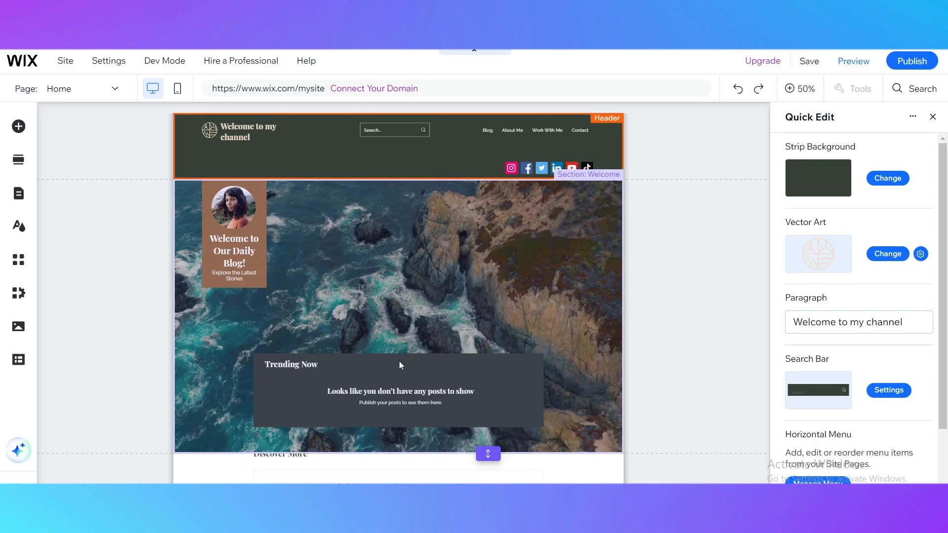
scroll(400, 365, down, 5)
scroll(363, 323, up, 5)
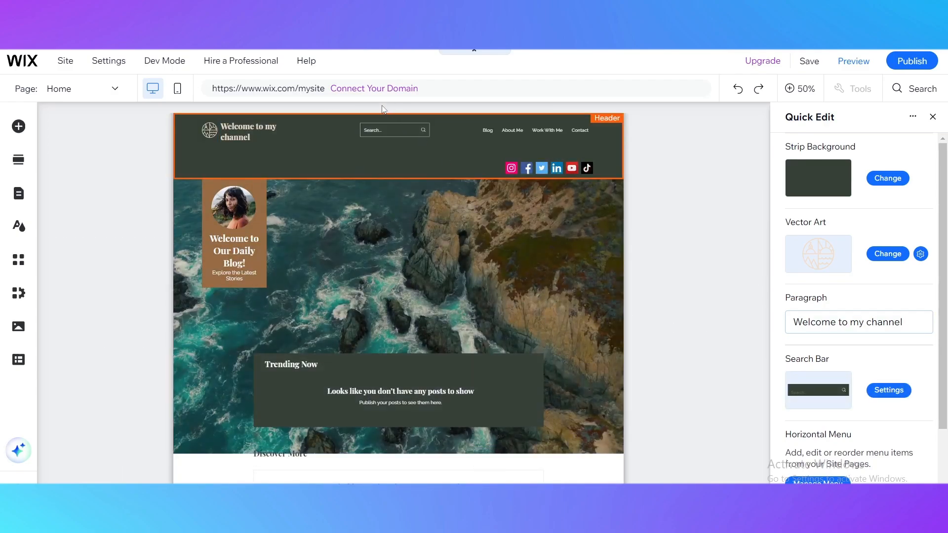
Step: Replace the header search bar's placeholder text with "Subscribe" and close its settings
click(885, 394)
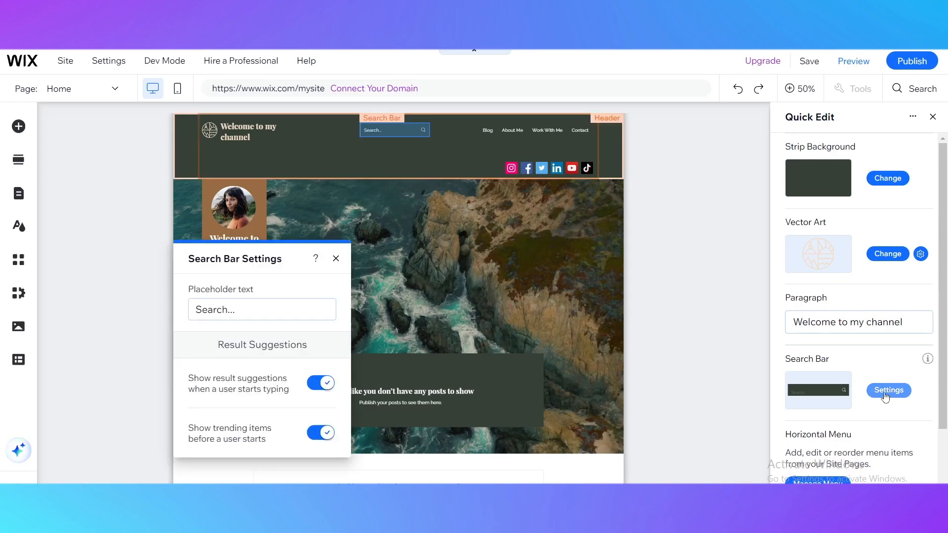
triple_click(242, 312)
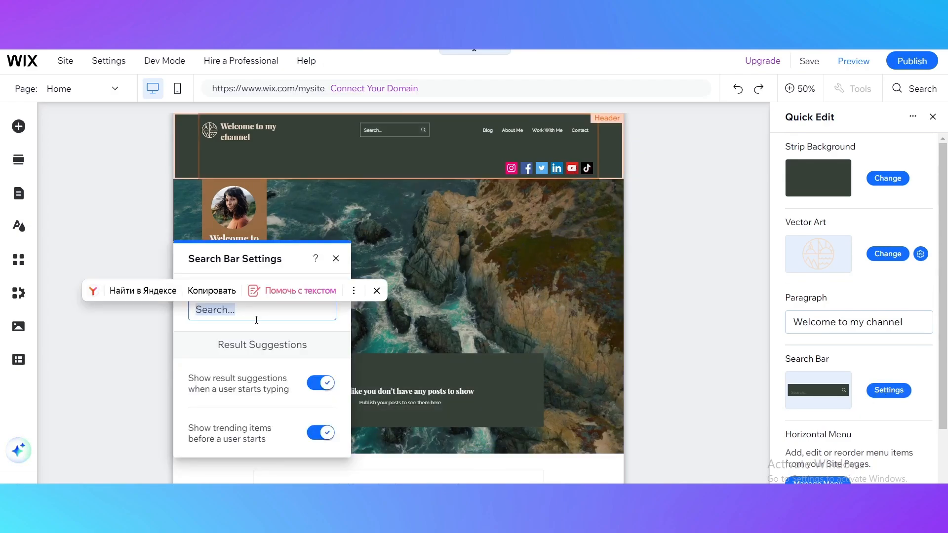
text(d)
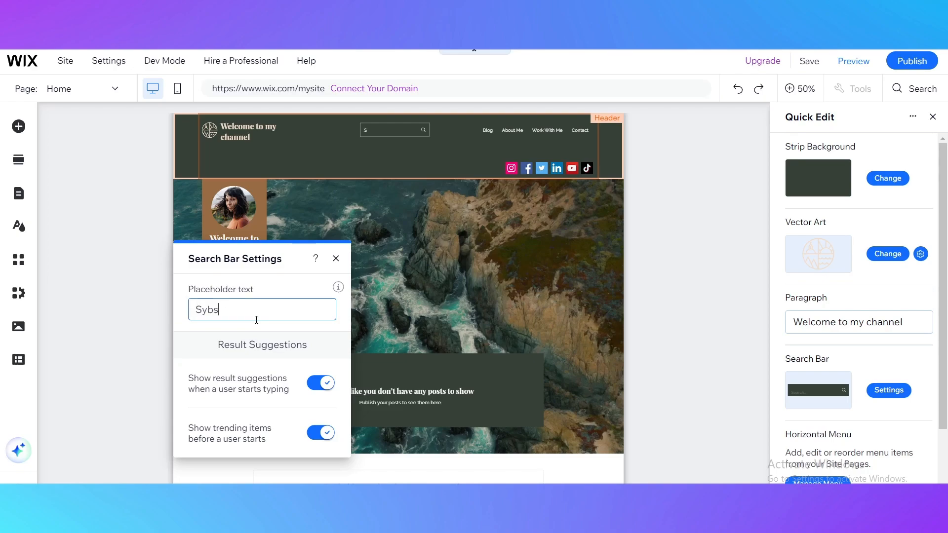
key(Return)
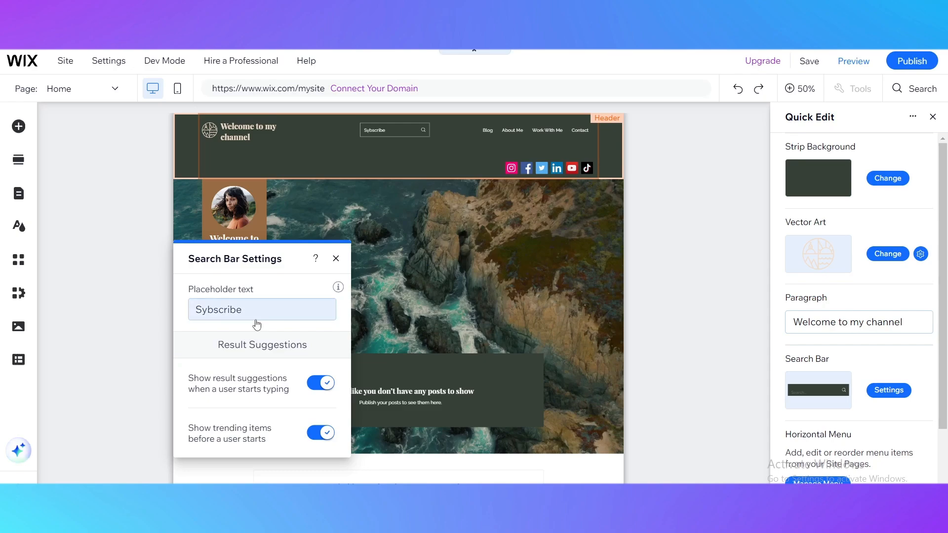
click(206, 314)
drag(203, 312, 196, 312)
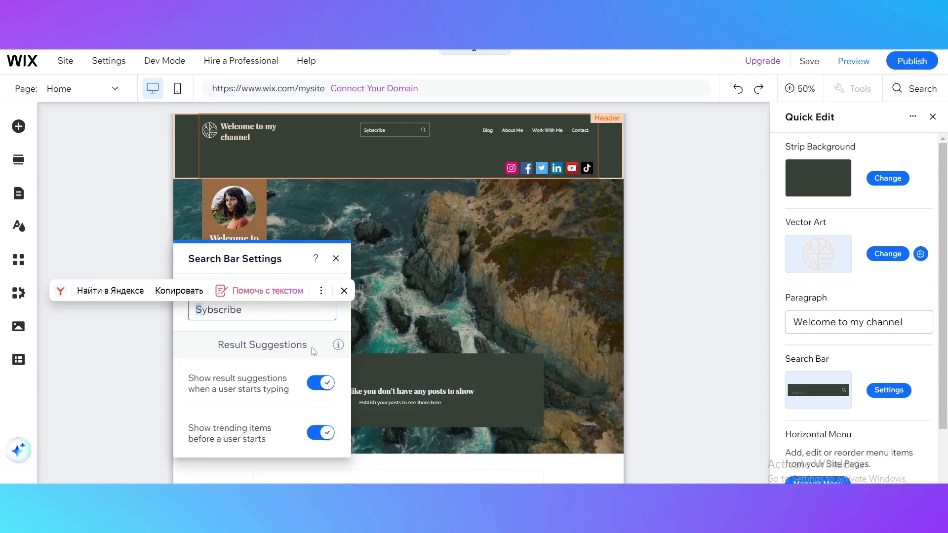
click(205, 311)
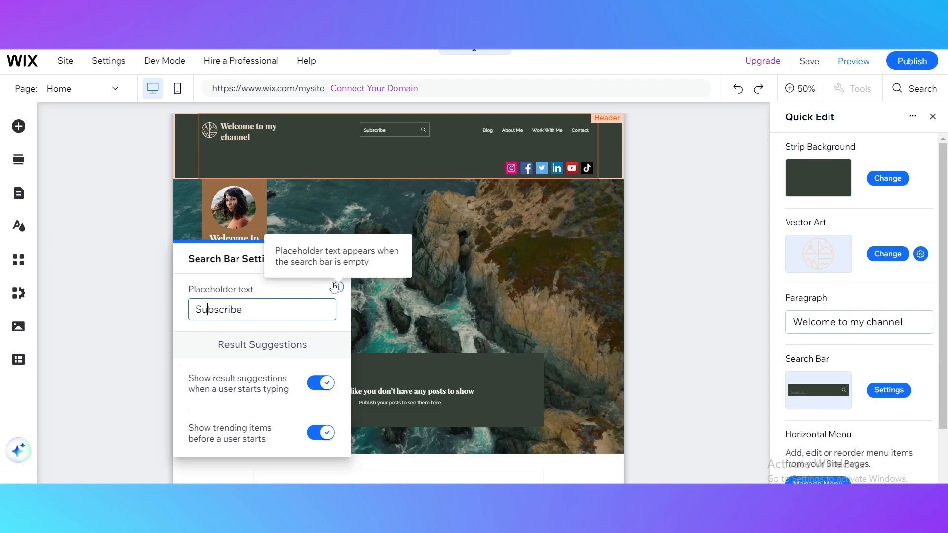
click(336, 258)
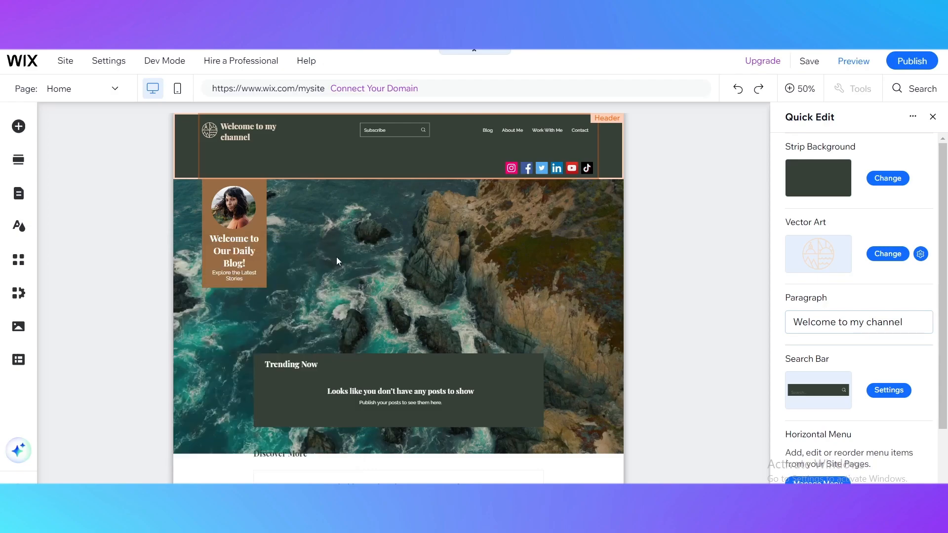
Step: Move the header's search bar slightly left and down, then deselect it
click(395, 132)
mouse_move(438, 134)
mouse_down()
mouse_move(396, 150)
mouse_move(394, 163)
mouse_move(325, 165)
mouse_move(407, 172)
mouse_move(406, 139)
mouse_move(435, 138)
mouse_up()
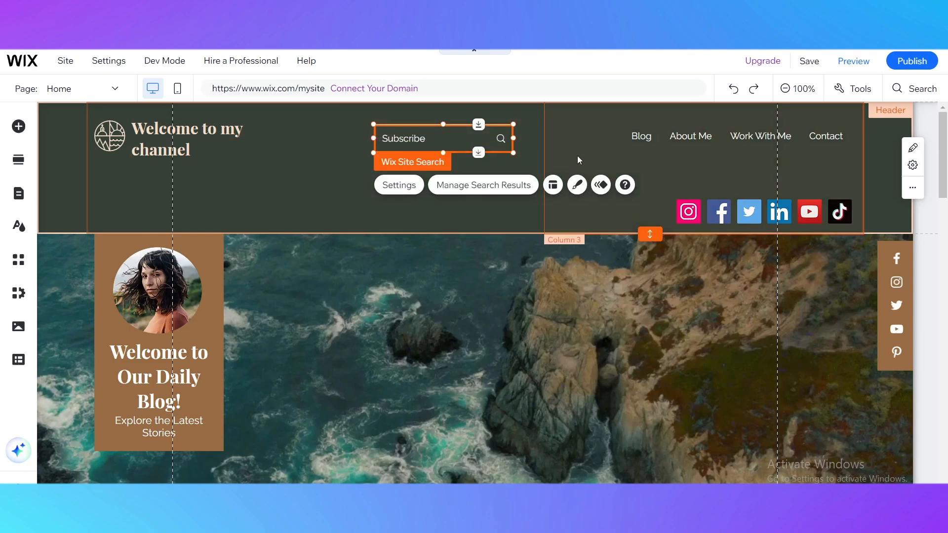
click(576, 157)
click(481, 180)
click(585, 162)
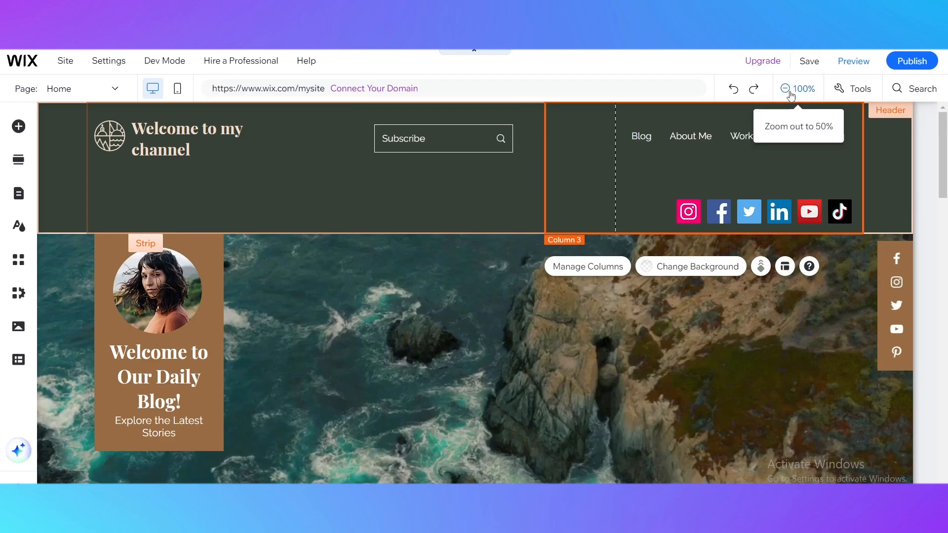
Step: Review the whole home page at reduced zoom, from the header down to the footer
click(787, 89)
click(363, 161)
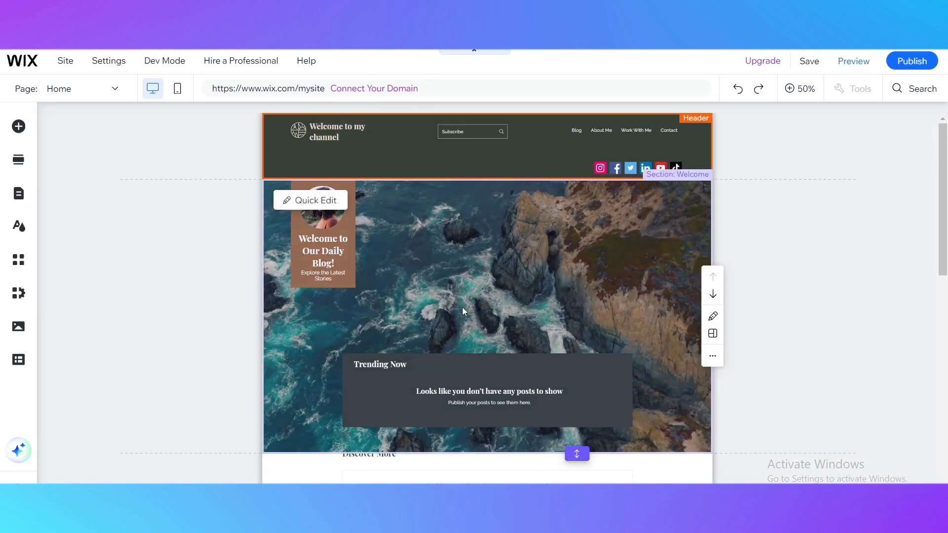
scroll(441, 277, down, 8)
scroll(442, 277, up, 8)
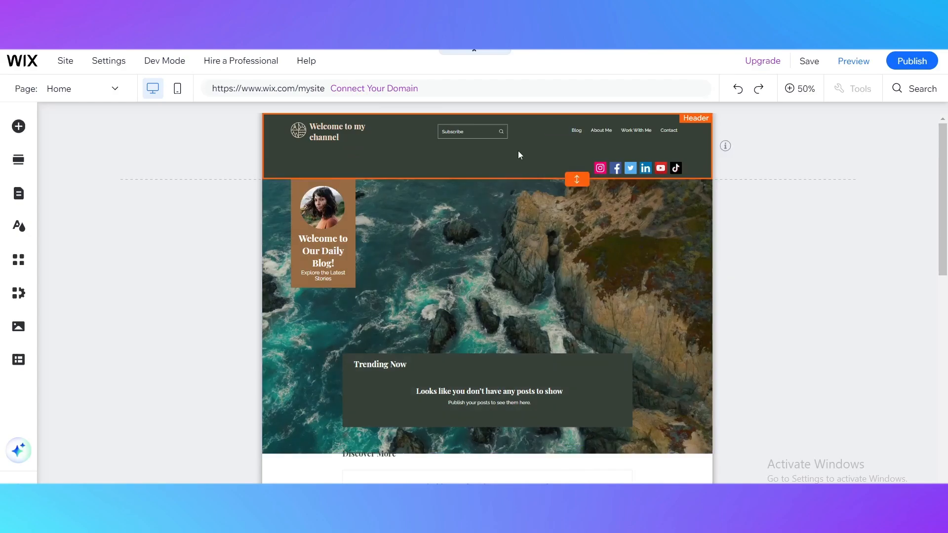
scroll(473, 209, down, 8)
double_click(371, 439)
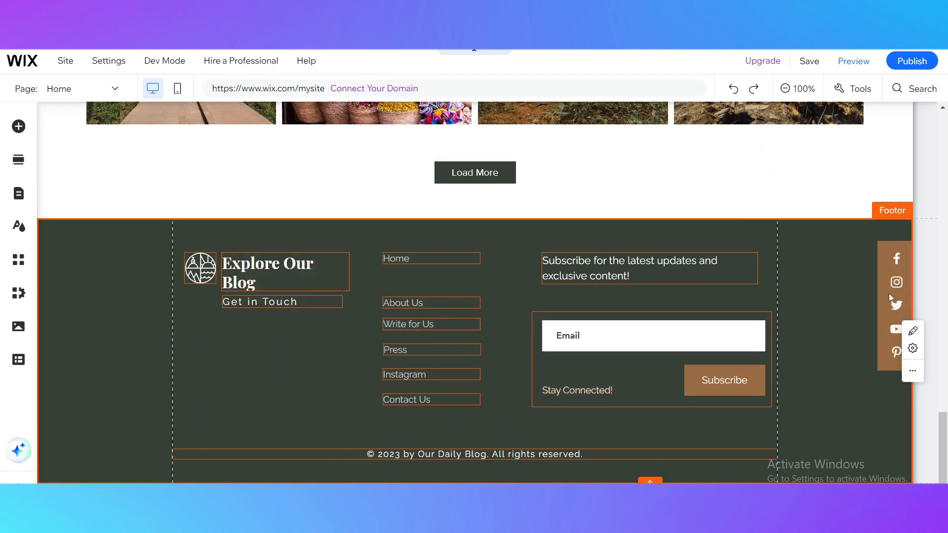
Step: Shift the vertical social icons to the left over the footer and widen their pinned container box
click(886, 248)
scroll(683, 227, up, 5)
scroll(683, 232, up, 10)
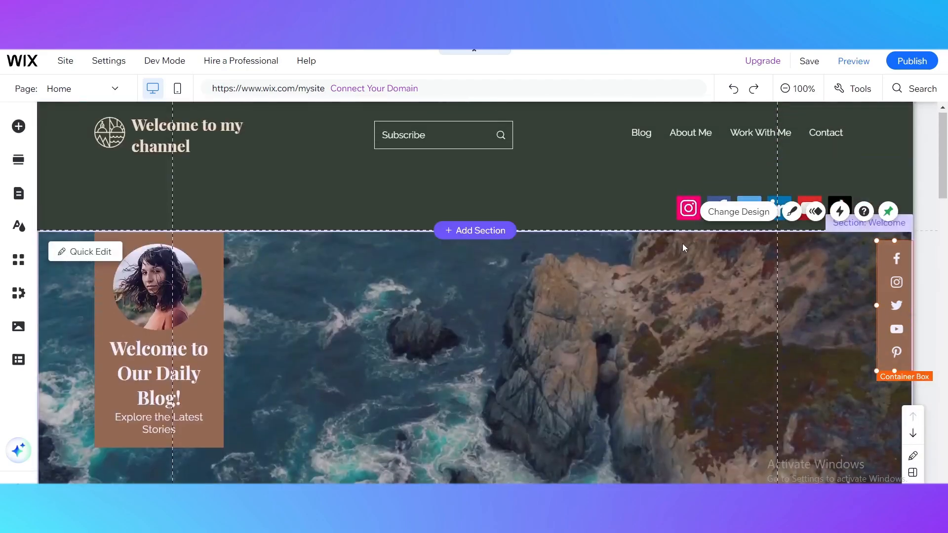
scroll(595, 140, down, 15)
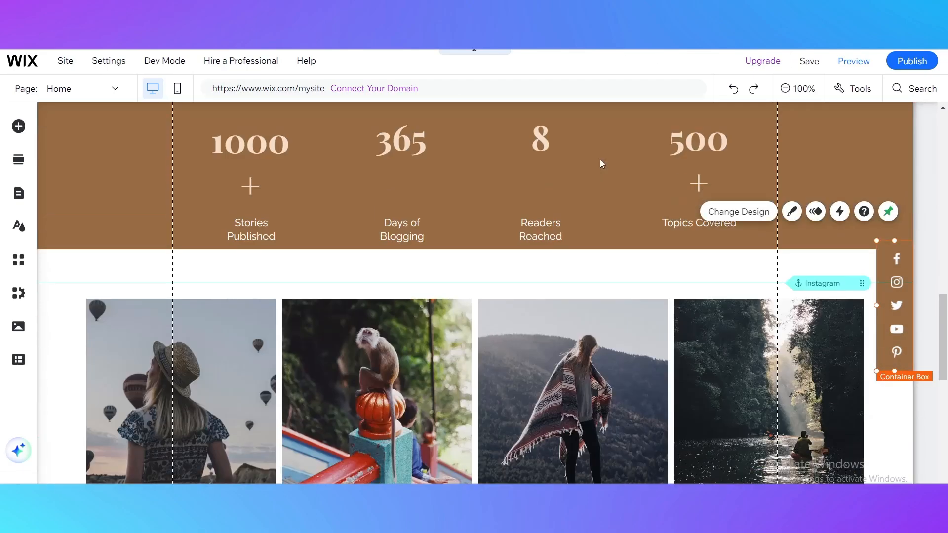
drag(878, 250, 886, 281)
click(887, 257)
click(669, 135)
click(670, 135)
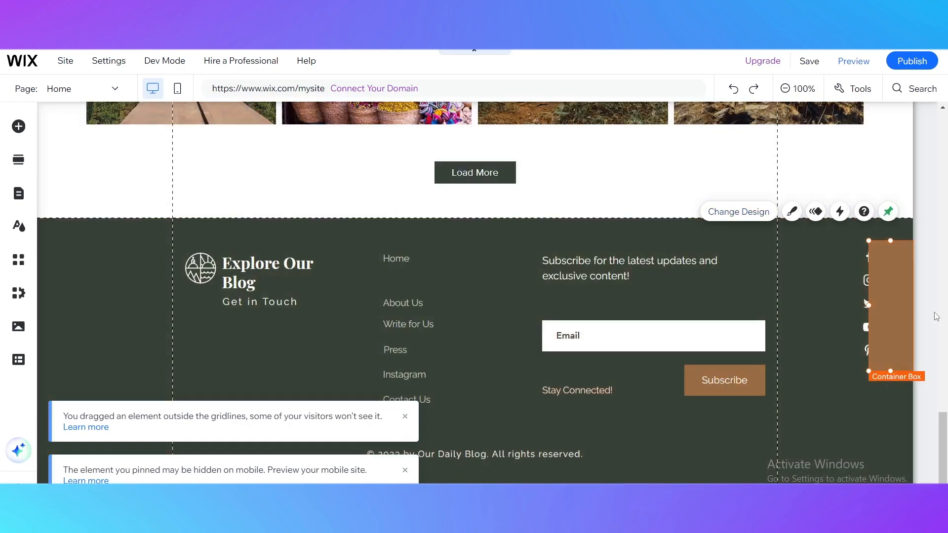
Step: Look through the footer's additional actions and quick edit fields, and check the social icons across the page
right_click(884, 271)
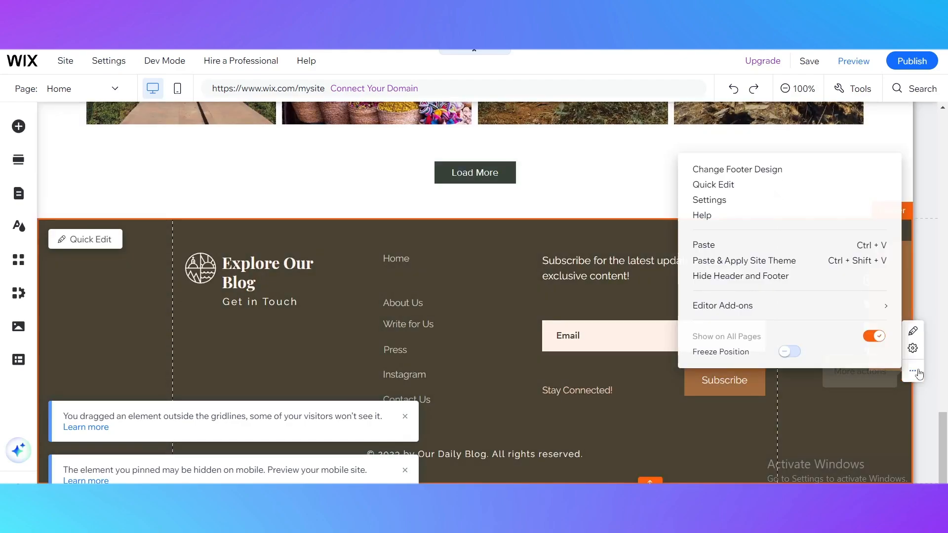
mouse_move(750, 313)
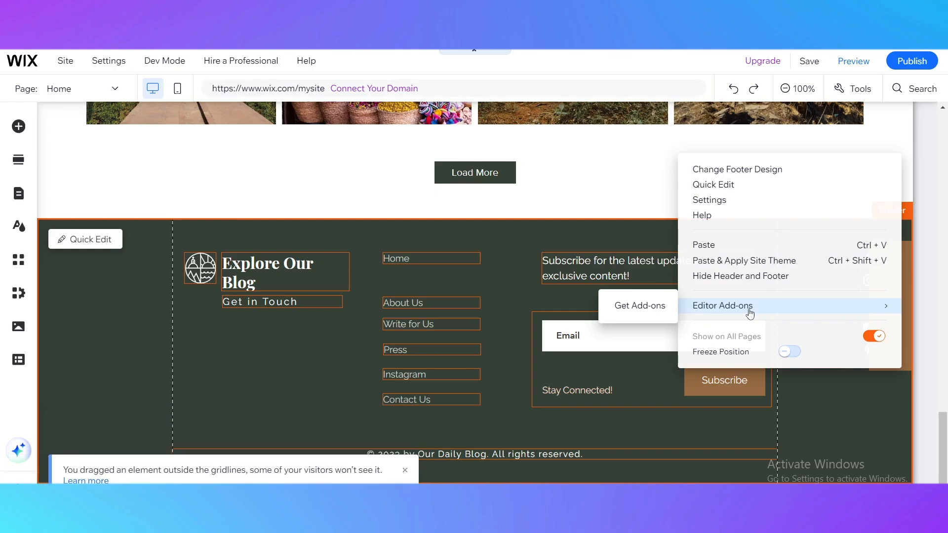
click(738, 185)
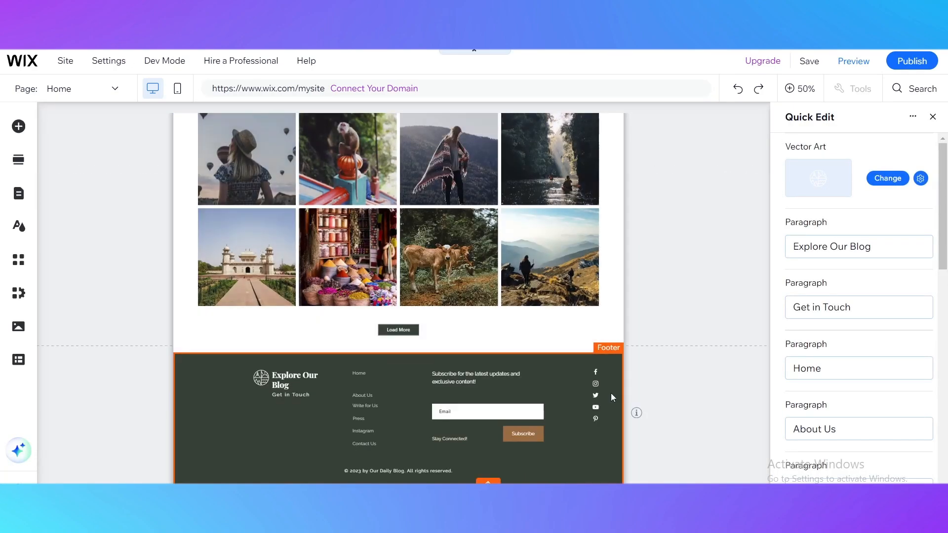
scroll(721, 431, down, 8)
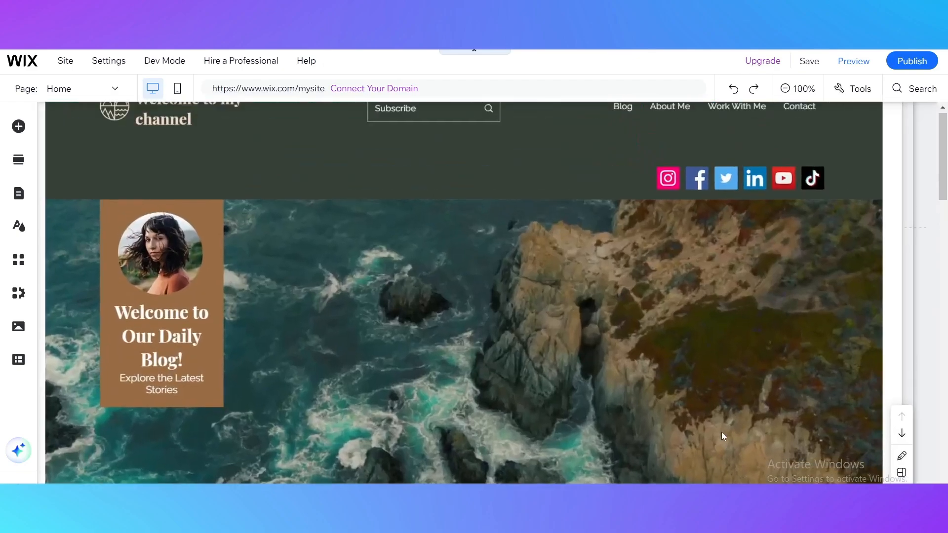
scroll(730, 421, down, 10)
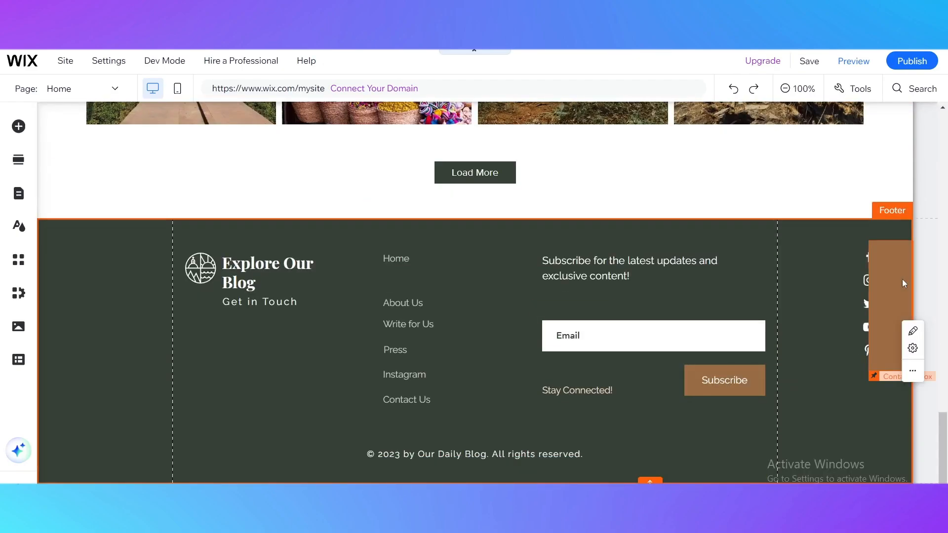
Step: Apply the box design with a thick red border and open center to the pinned container box
click(886, 272)
click(887, 211)
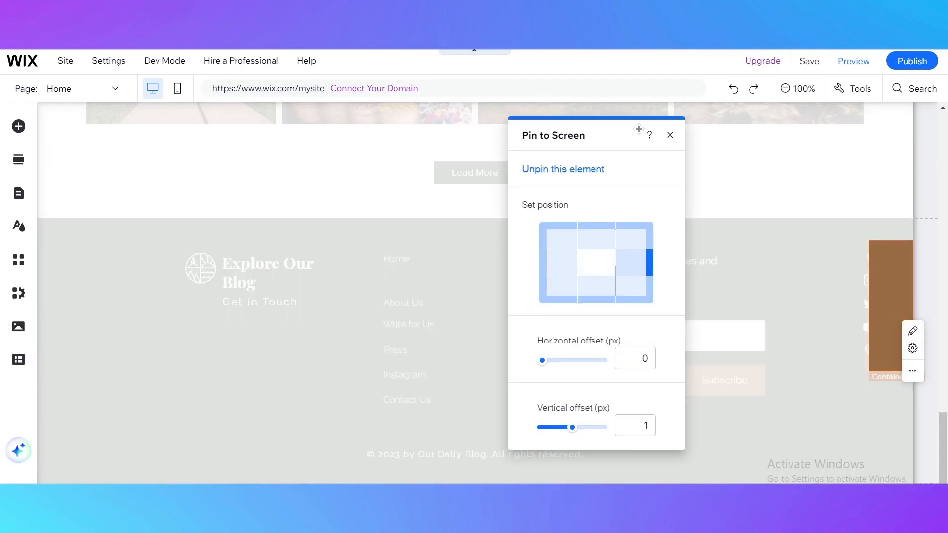
click(670, 134)
click(791, 211)
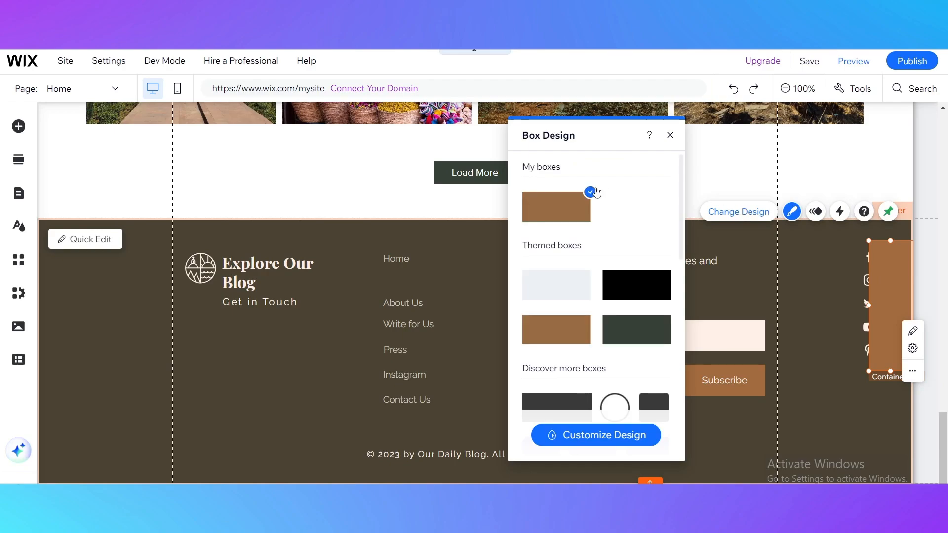
scroll(587, 296, down, 10)
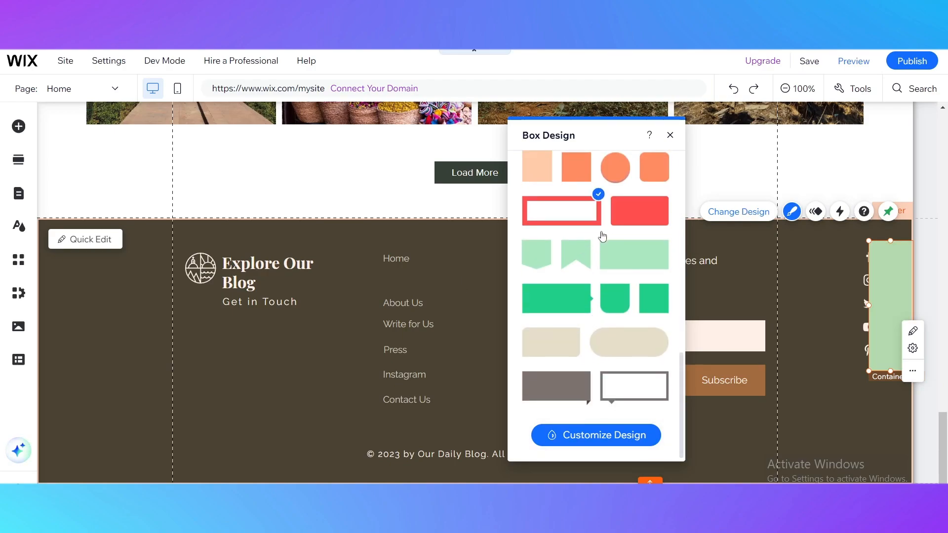
click(670, 135)
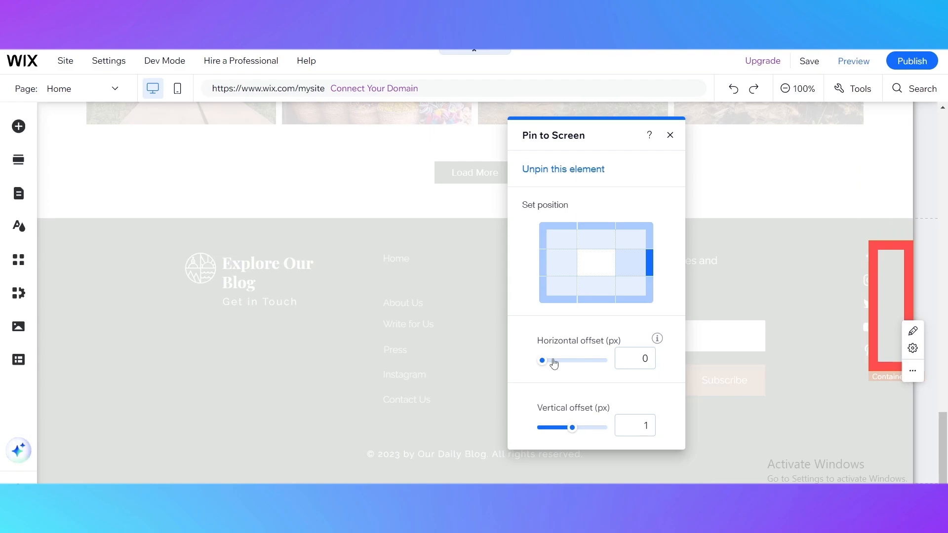
Step: Set the pinned container box's horizontal offset to 34 px so it frames the footer's social icons
drag(554, 363, 547, 368)
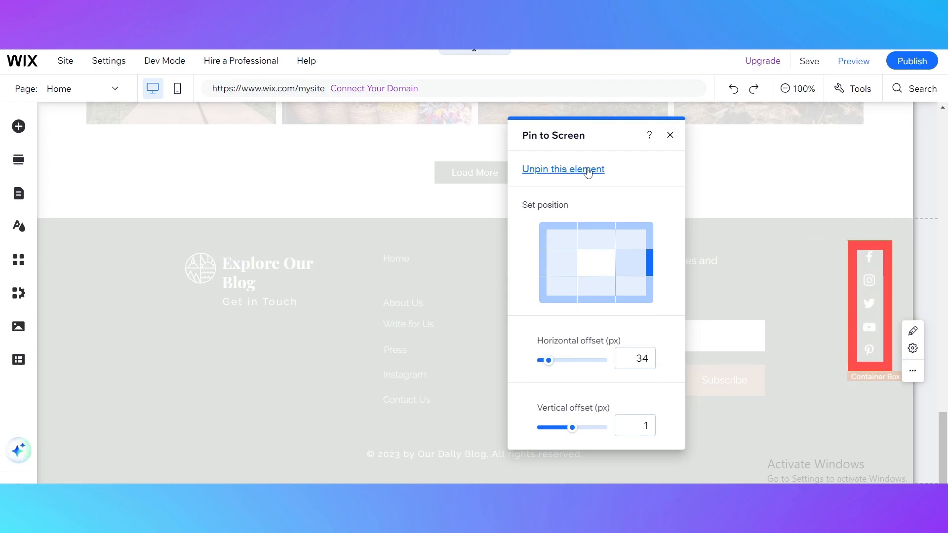
click(670, 135)
scroll(821, 307, up, 5)
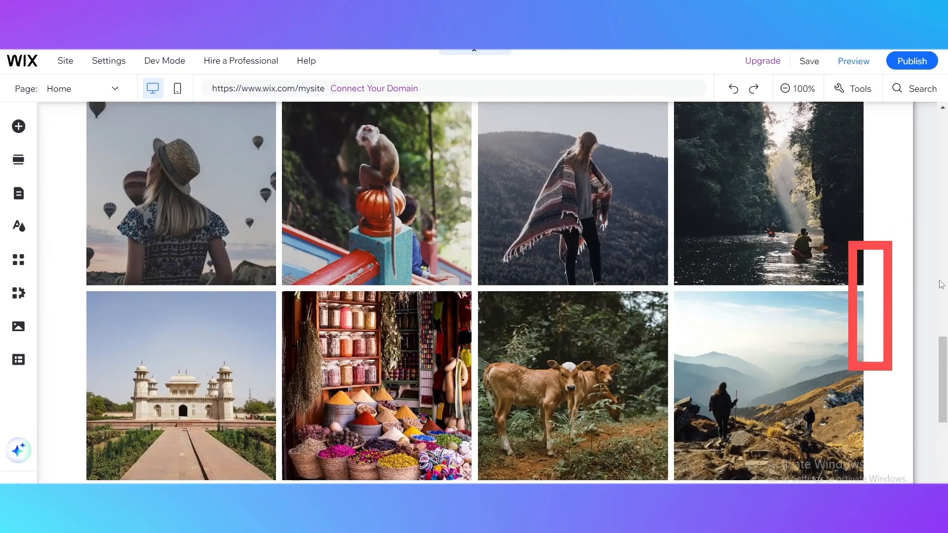
scroll(912, 285, down, 5)
Step: Unpin the red container box and attach it to the footer around the social icons
click(882, 278)
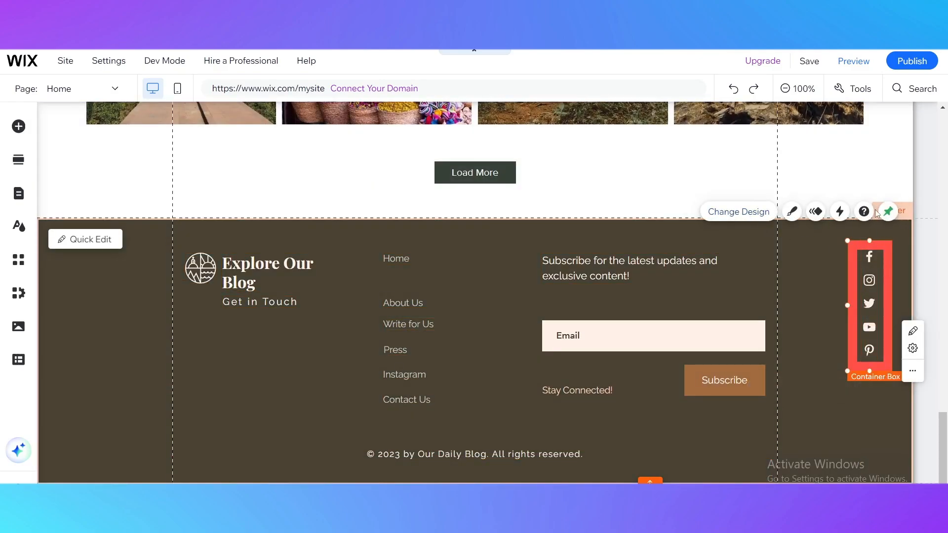
click(887, 213)
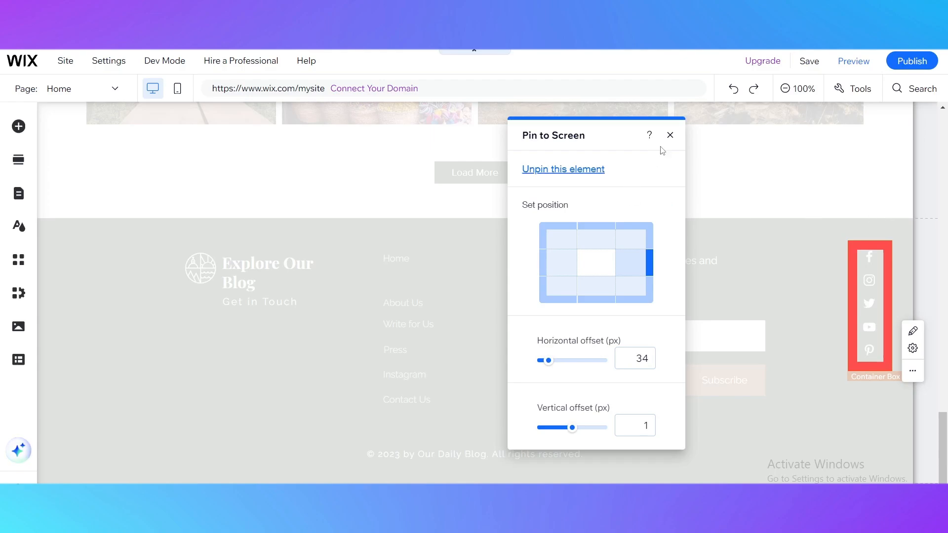
click(562, 169)
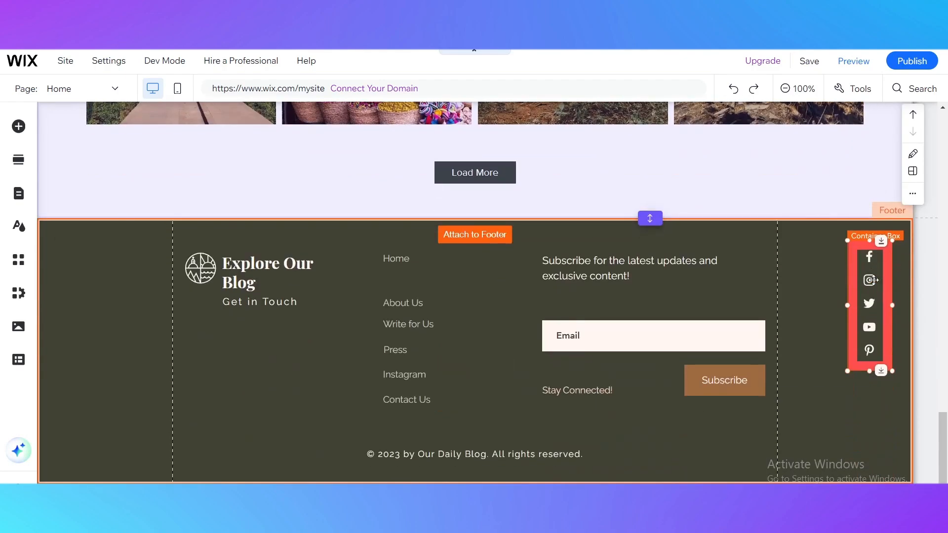
drag(883, 254, 881, 252)
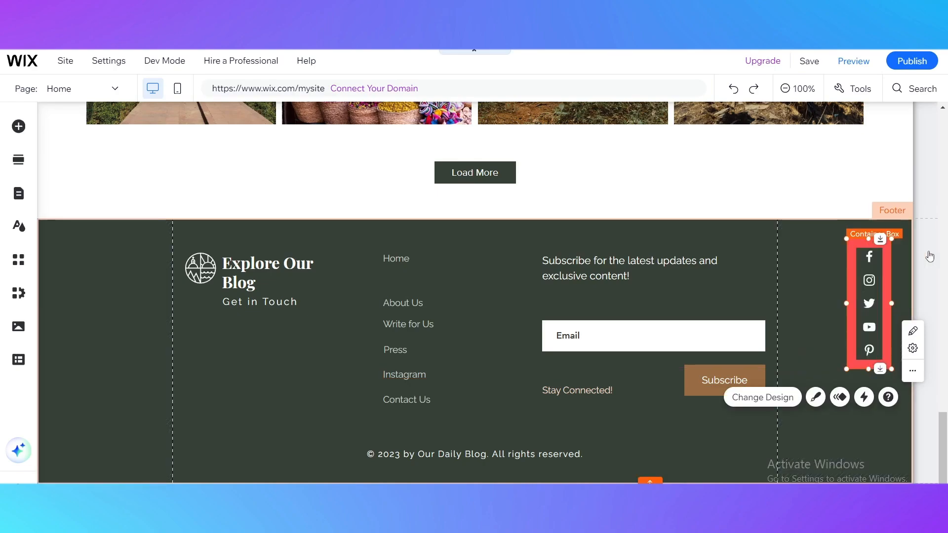
click(831, 406)
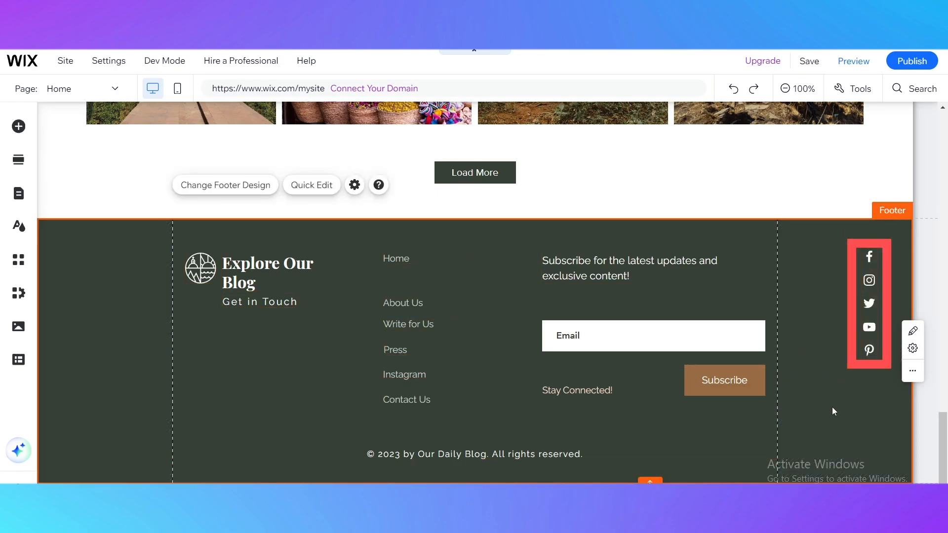
click(785, 88)
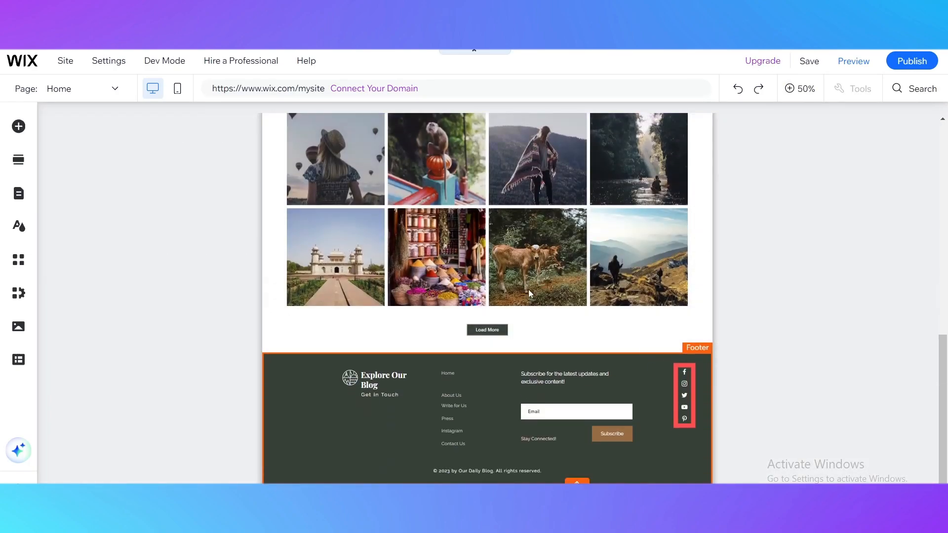